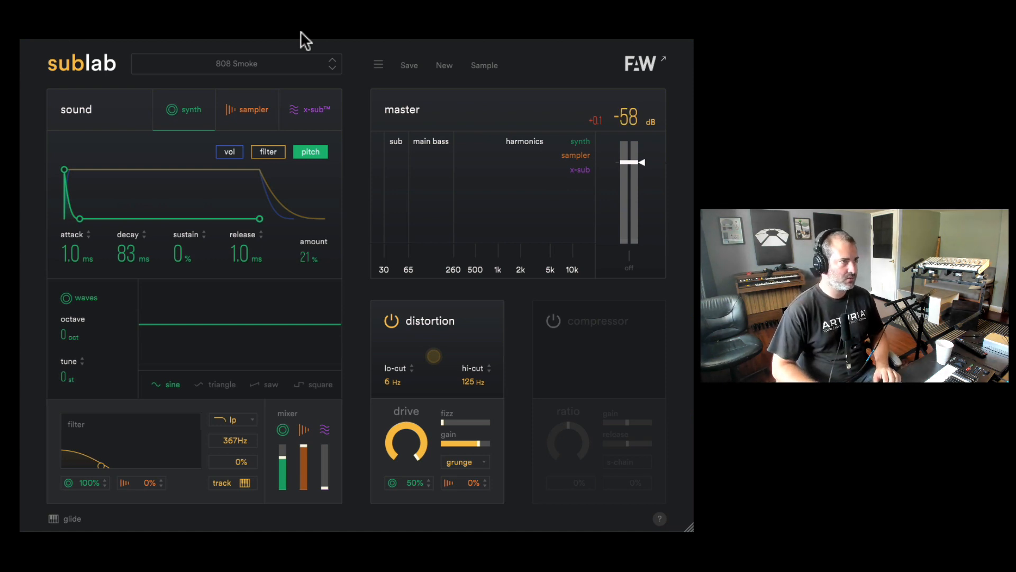
Step: Look through the preset library, then audition the 808 Nascar and 808 Signature 2 presets
left_click(249, 65)
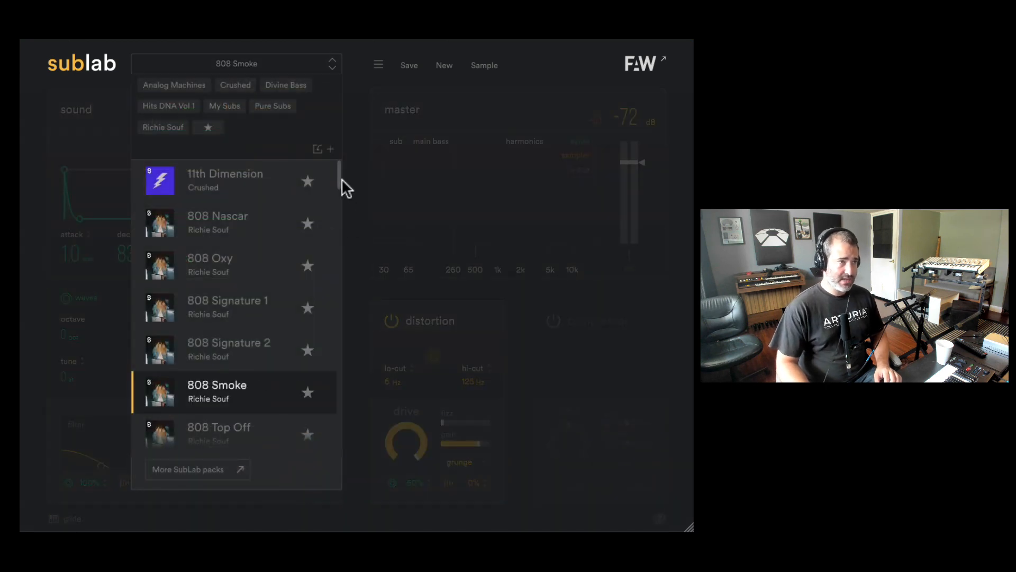
left_click_drag(340, 174, 336, 411)
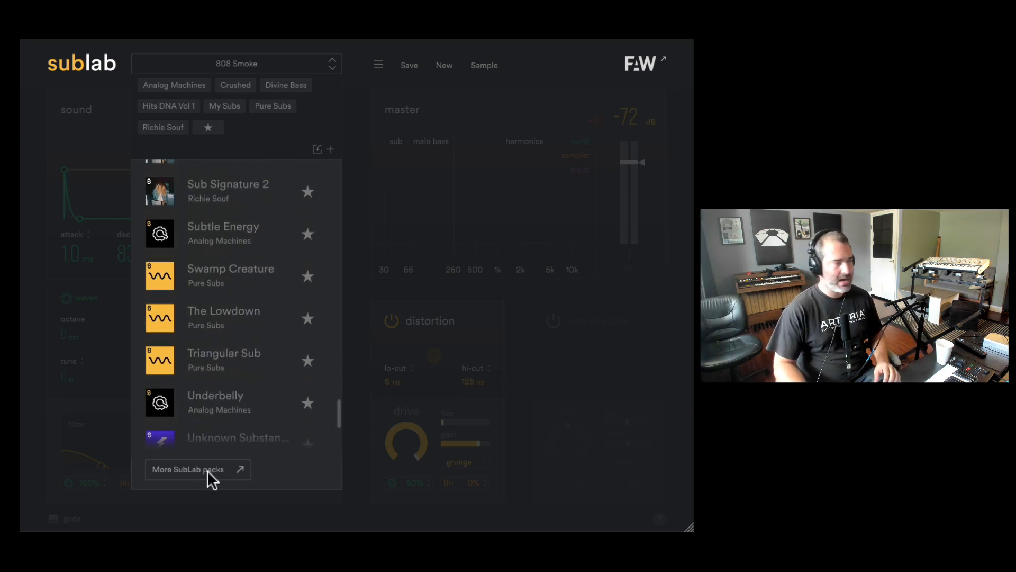
left_click_drag(340, 408, 335, 147)
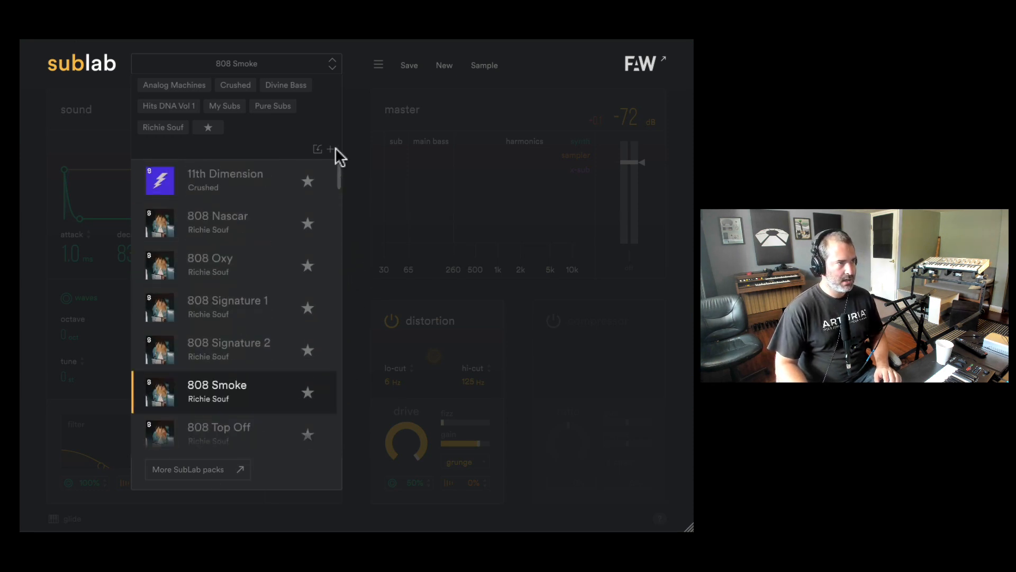
left_click(240, 211)
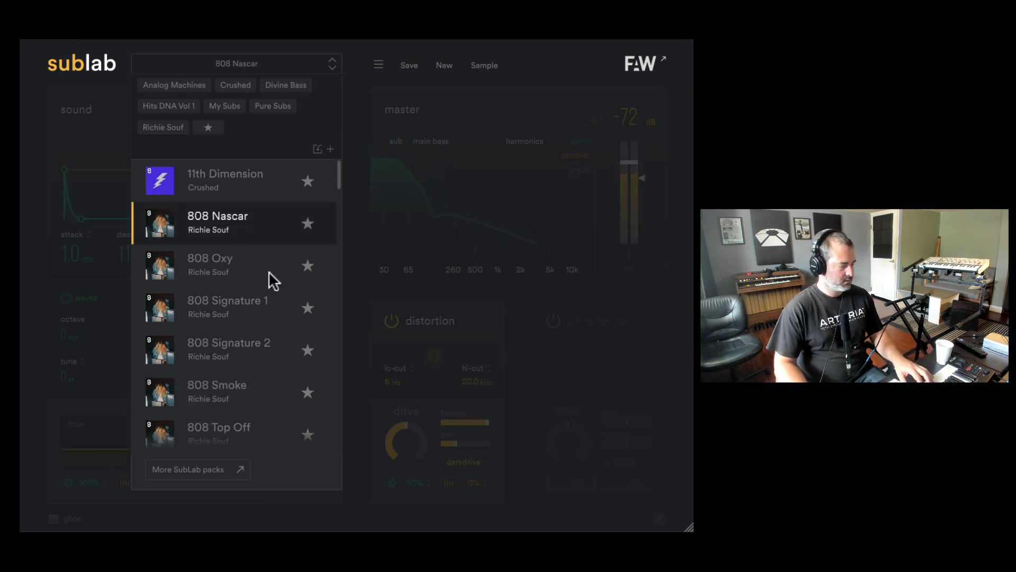
left_click(227, 344)
Step: Audition the Winding Down and Steam Roller presets near the end of the preset list
scroll(243, 302, "down", 10)
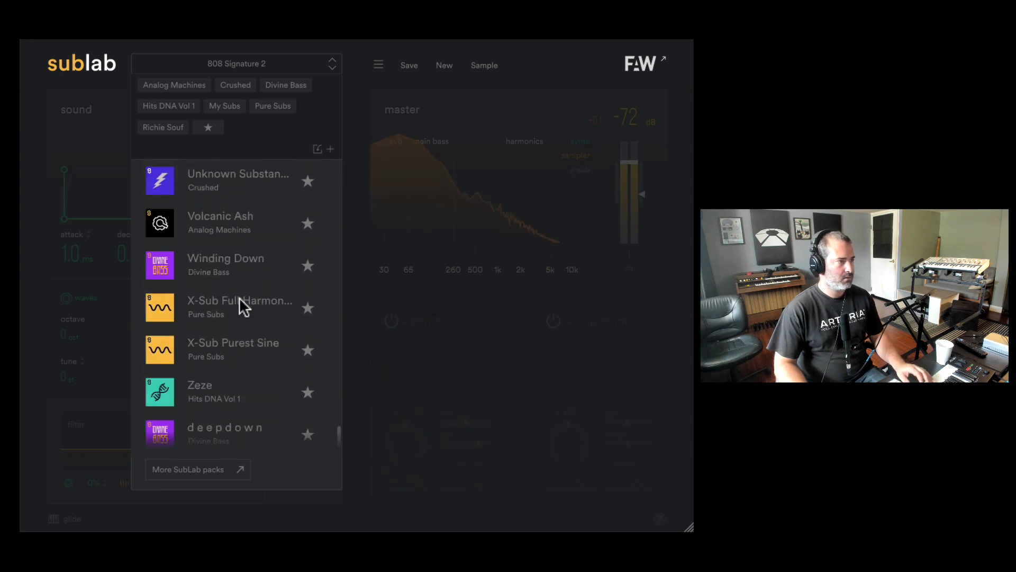
left_click(239, 265)
scroll(234, 264, "up", 5)
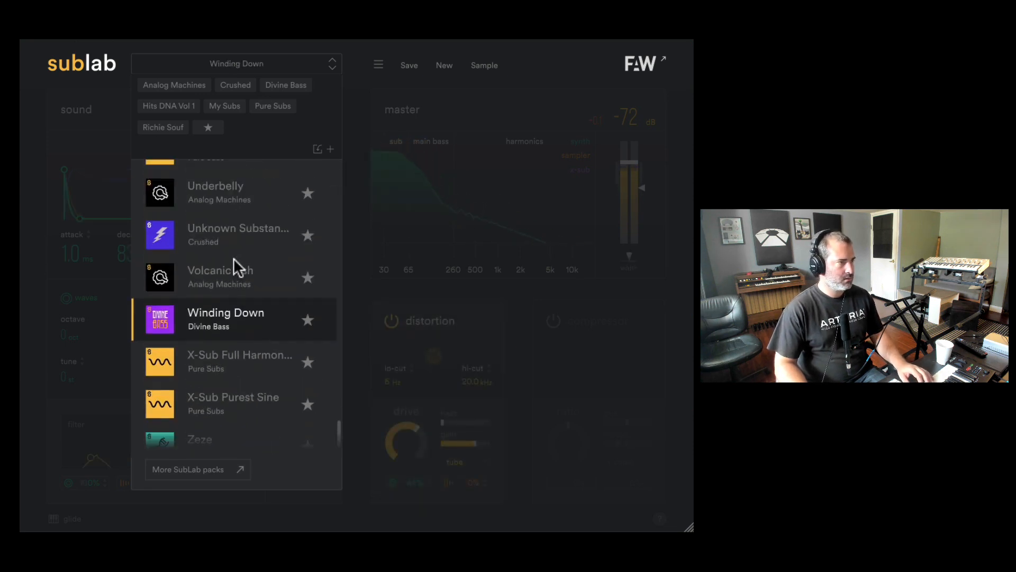
left_click(233, 267)
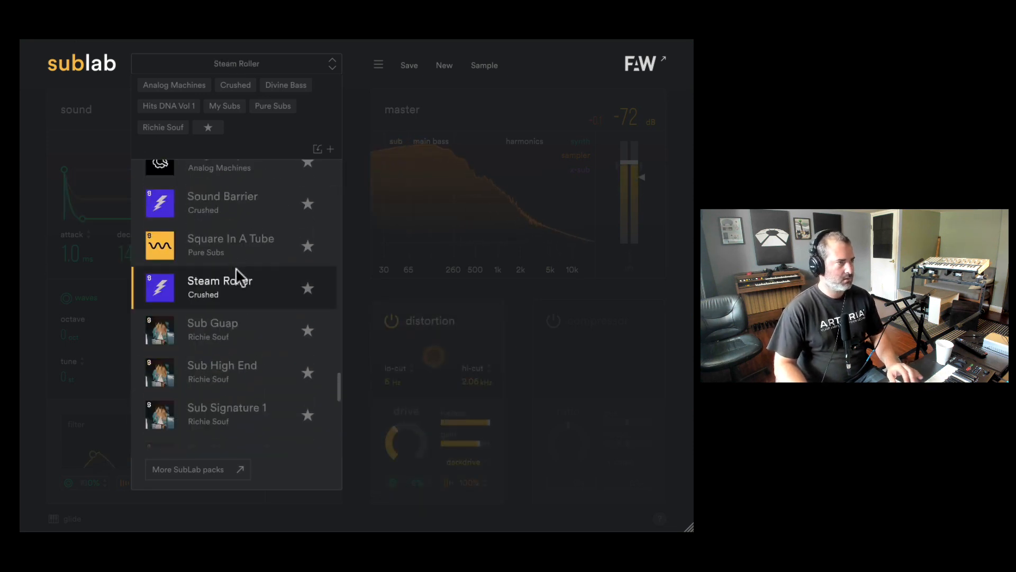
Step: Load the Simple Saw preset for a listen and switch to Ric Flair Drip
scroll(234, 273, "up", 3)
left_click(230, 288)
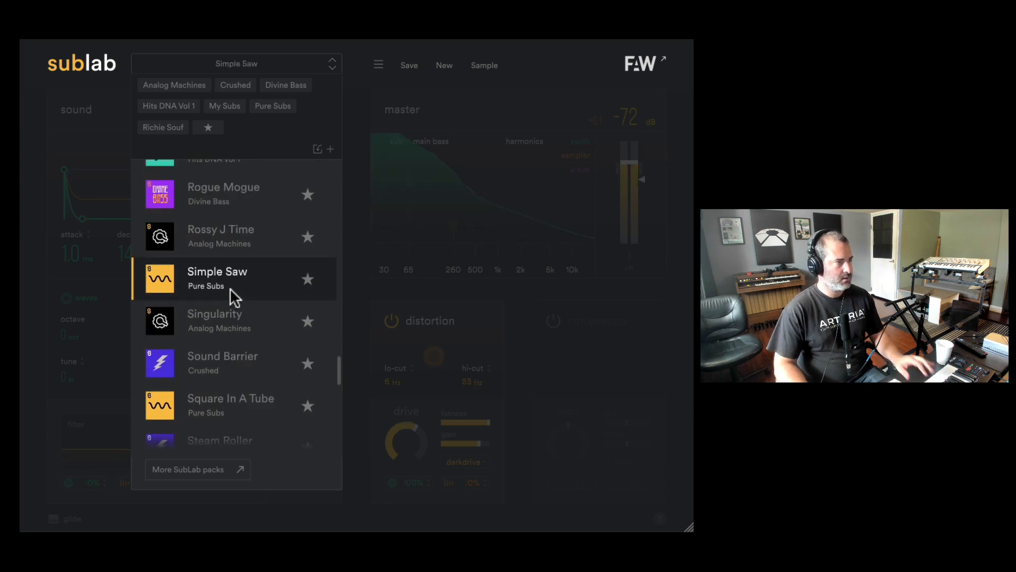
scroll(232, 289, "up", 4)
left_click(242, 272)
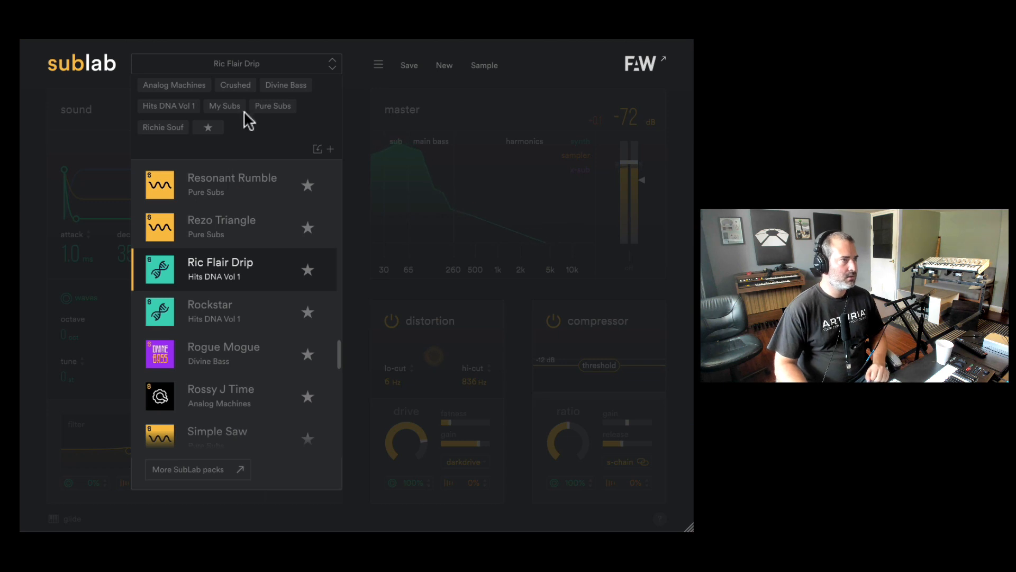
Step: Open the naming form for a new patch pack and dismiss it without saving
scroll(264, 201, "up", 10)
scroll(286, 172, "up", 10)
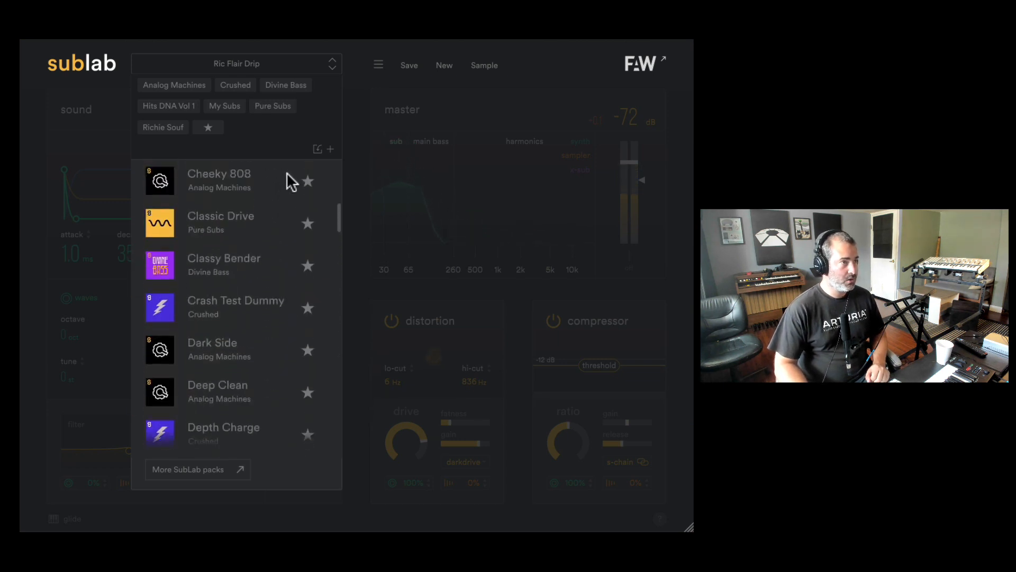
left_click(329, 147)
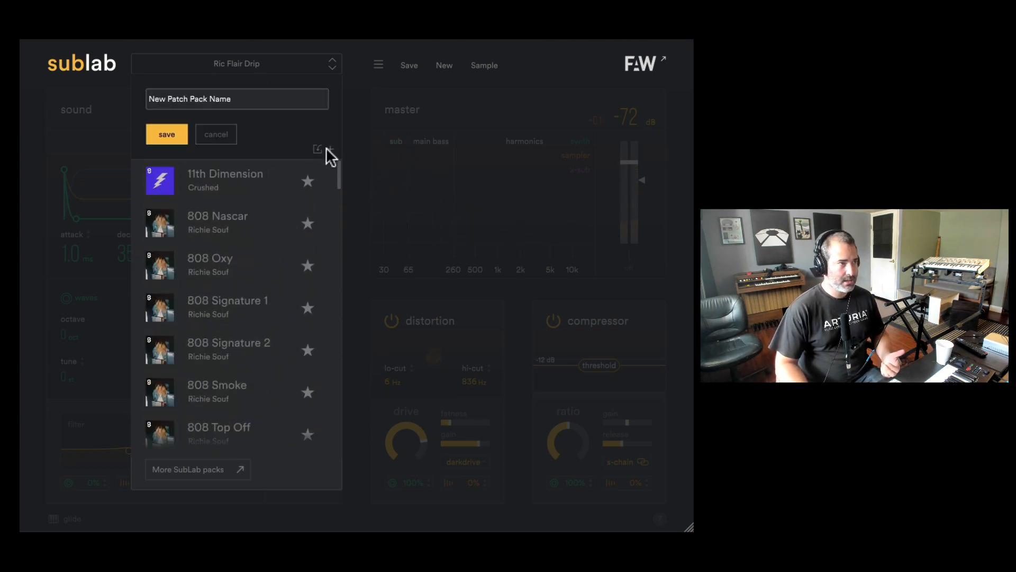
left_click(227, 133)
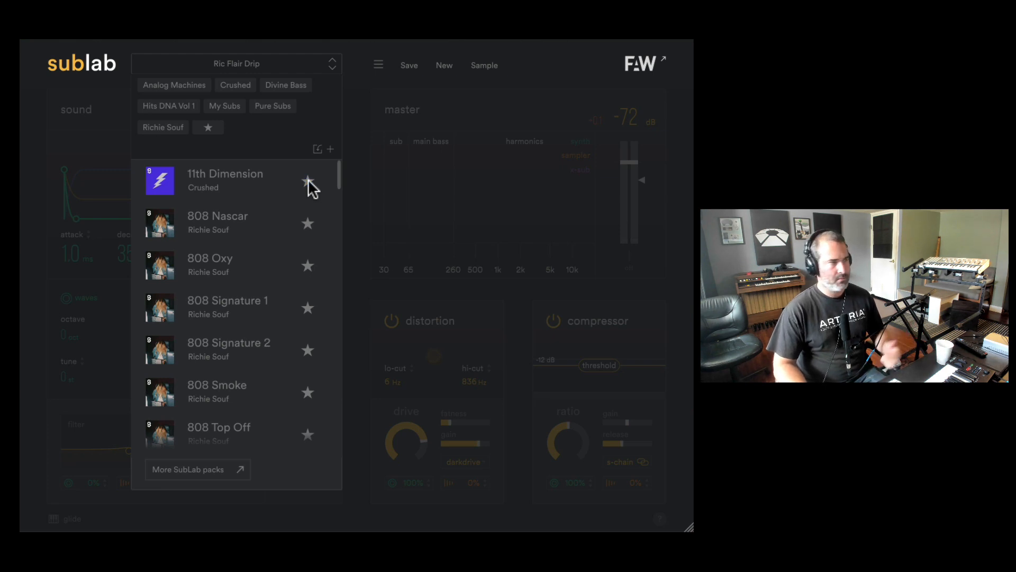
Step: Filter the preset library to favorites, remove the filter again and close the library
left_click(211, 128)
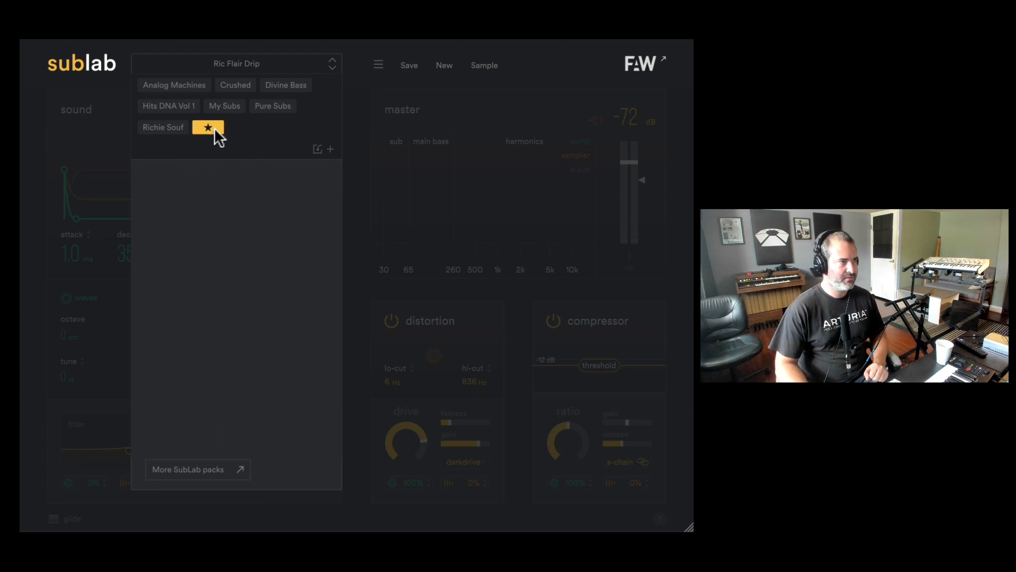
left_click(214, 129)
left_click(287, 61)
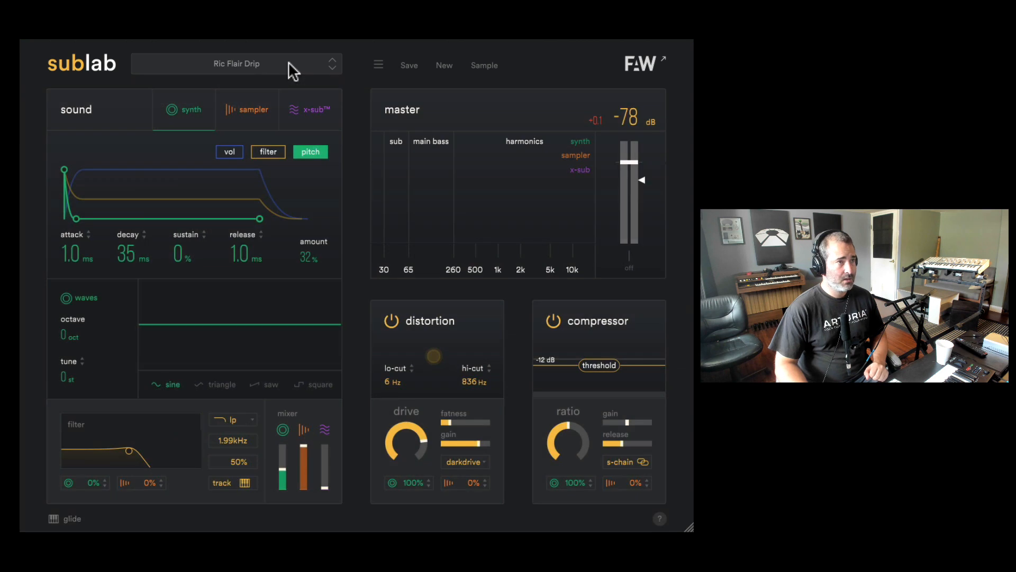
Step: Review the patch and general settings, including the frequency meter resolution options, without changing any
left_click(376, 64)
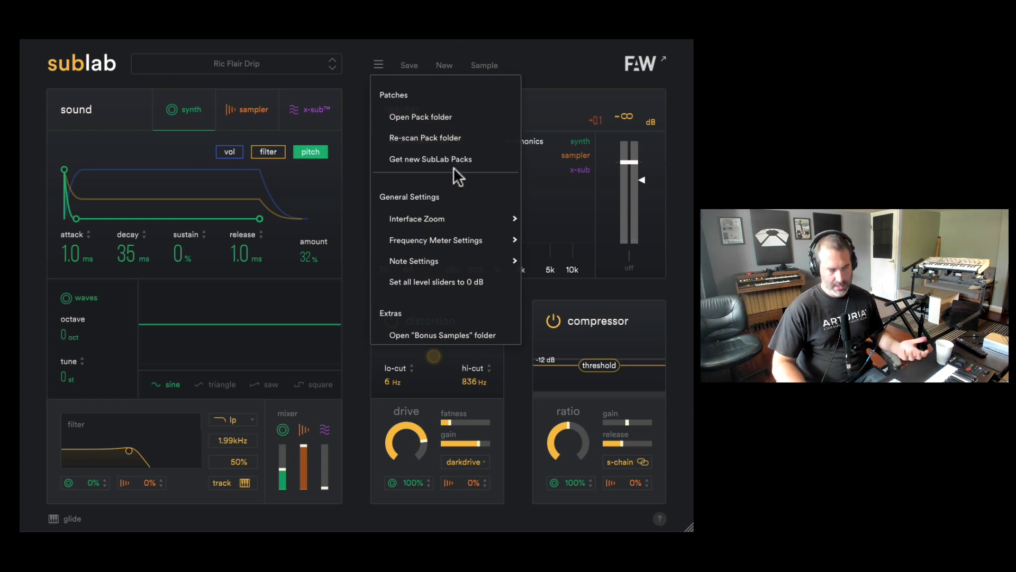
mouse_move(437, 211)
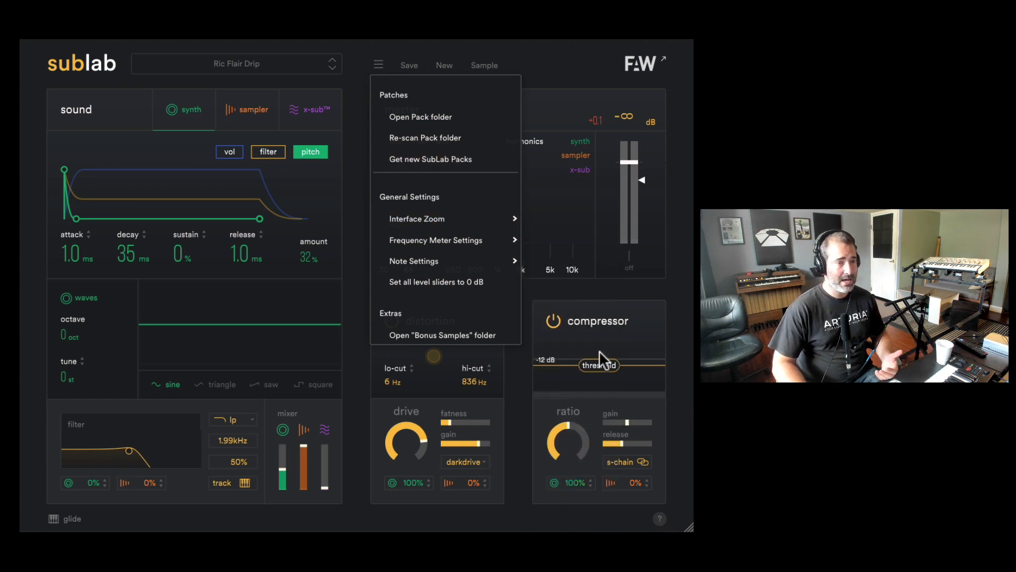
left_click(540, 408)
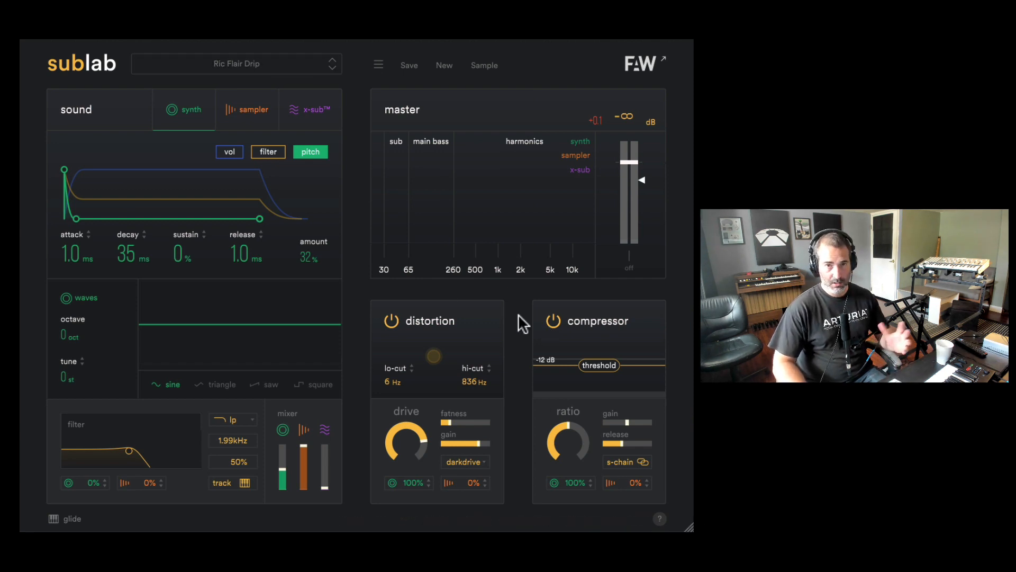
left_click(375, 66)
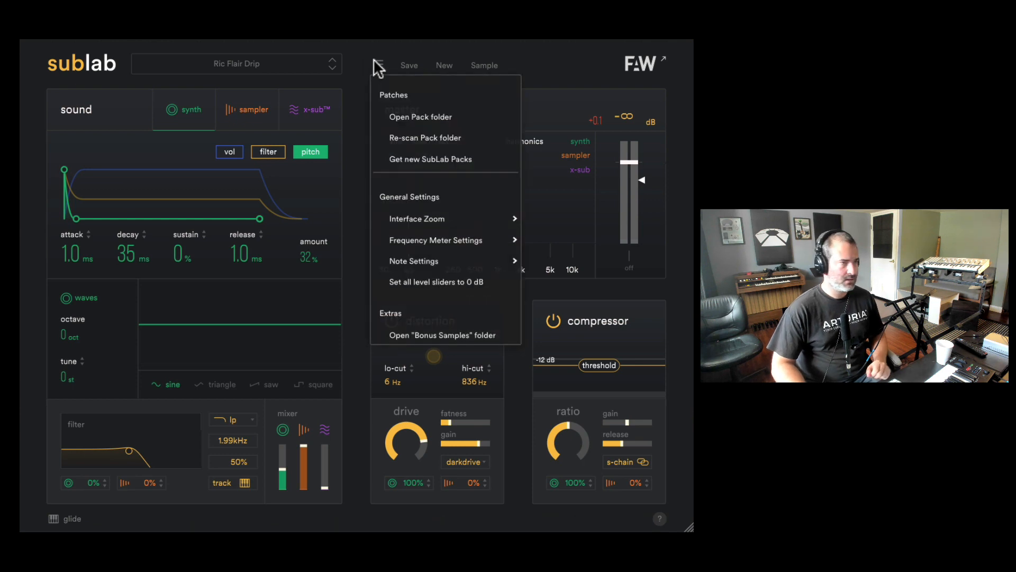
mouse_move(453, 211)
mouse_move(465, 238)
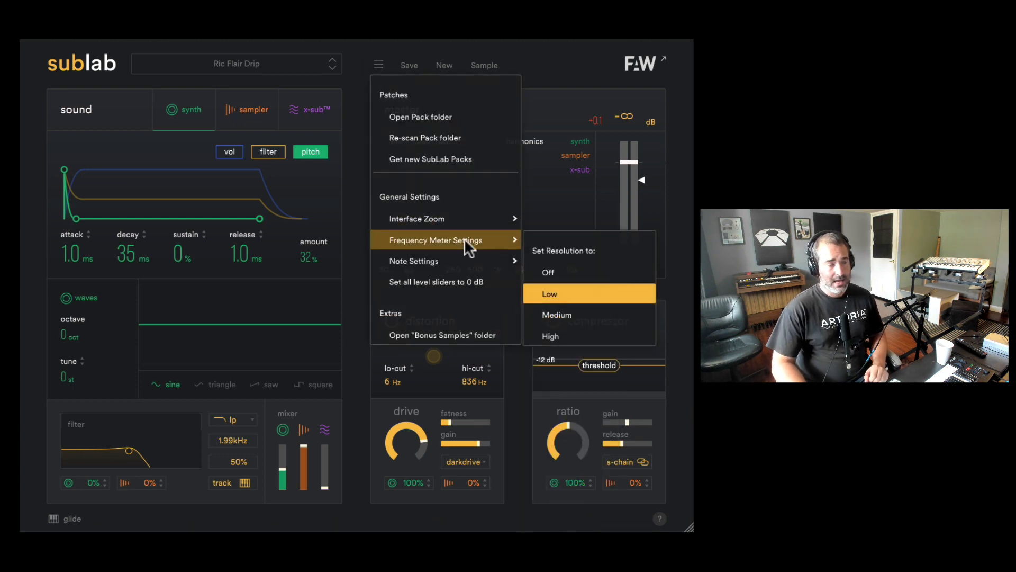
left_click(554, 181)
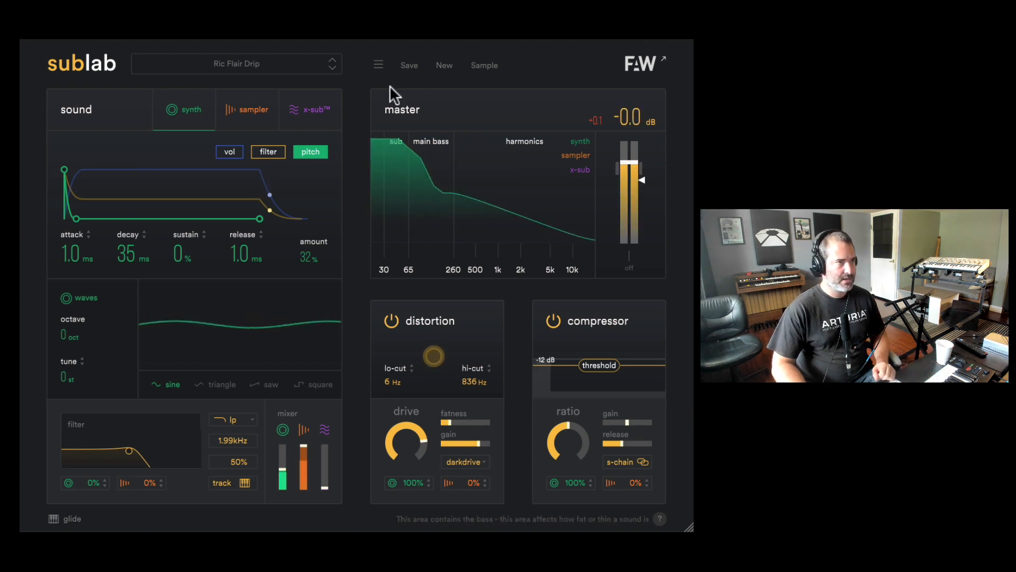
Step: Turn on "Velocity on new note" in the note settings
left_click(379, 63)
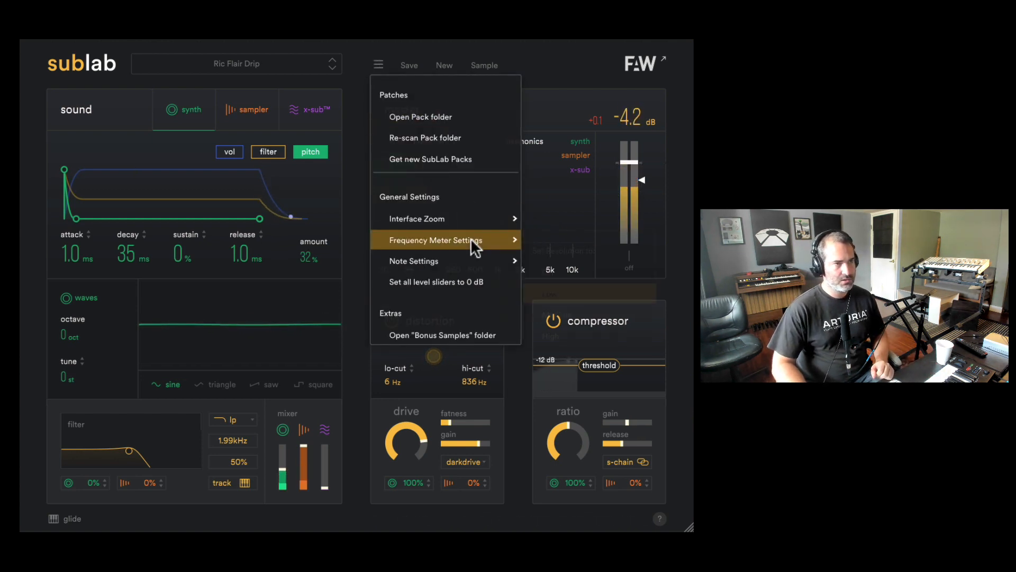
mouse_move(471, 238)
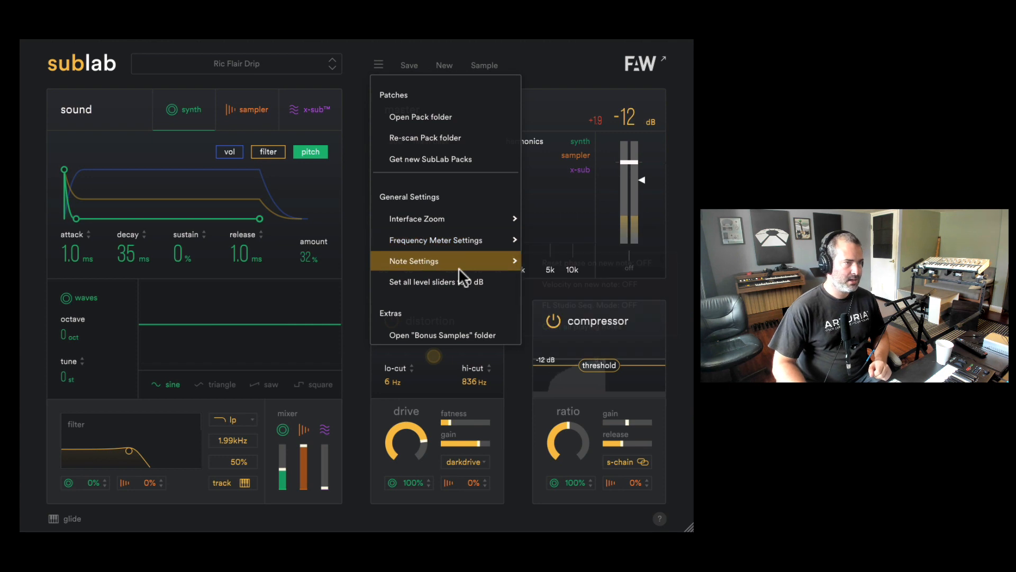
mouse_move(459, 262)
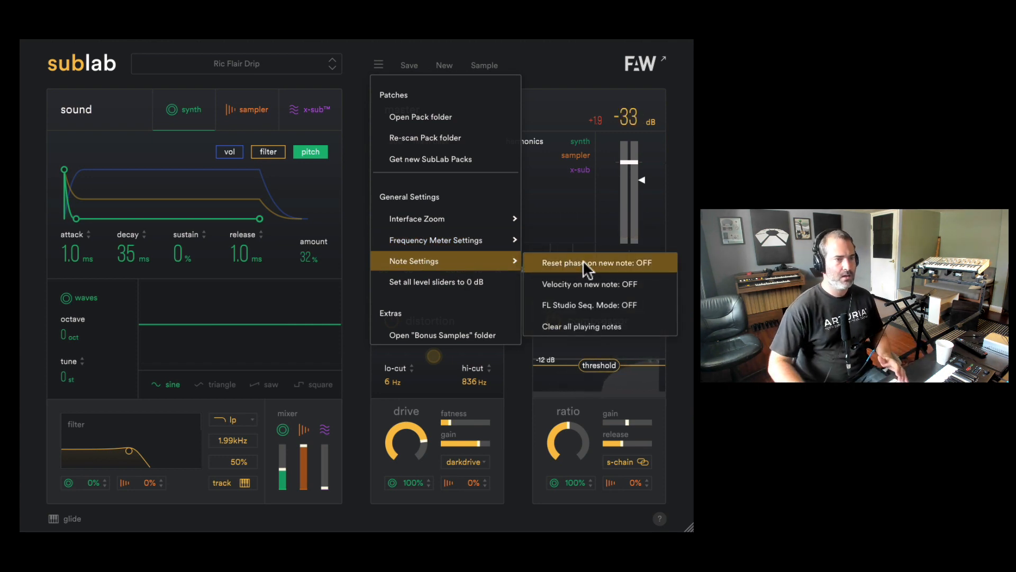
left_click(583, 283)
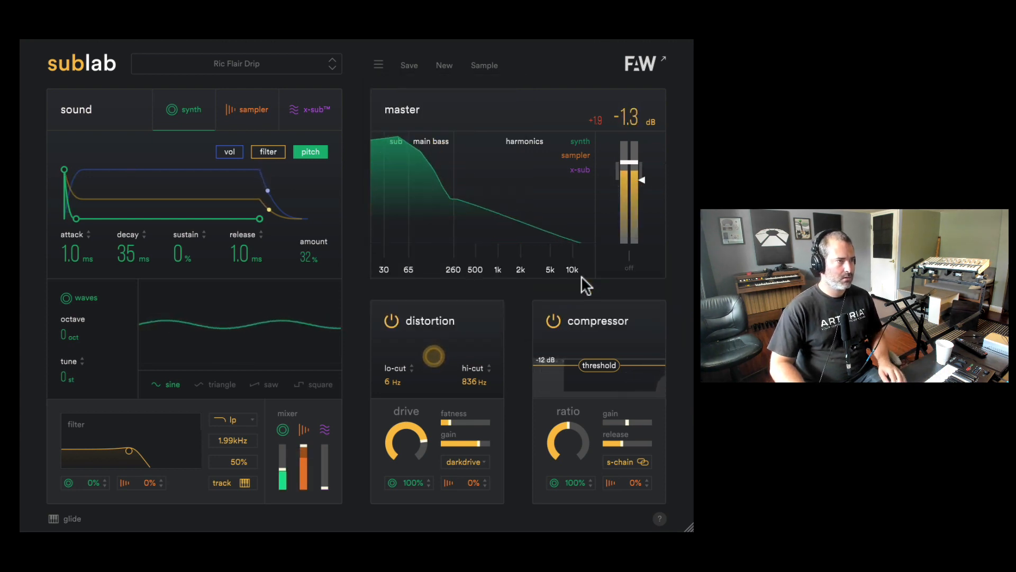
Step: Switch "Velocity on new note" back off in the note settings
left_click(379, 65)
mouse_move(463, 259)
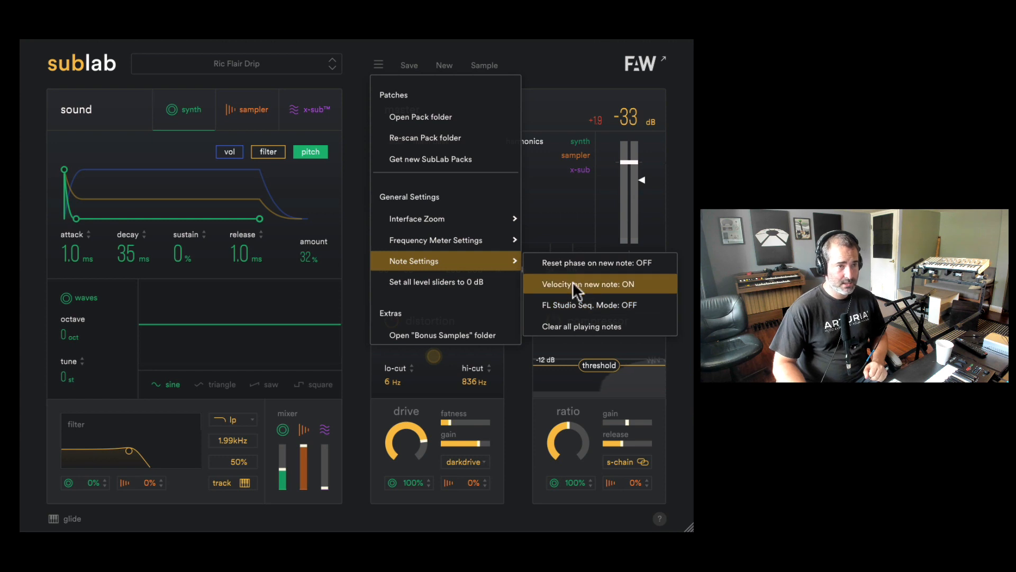
left_click(613, 285)
Step: Open the "Bonus Samples" folder in Finder to view its contents, and return to SubLab
left_click(378, 66)
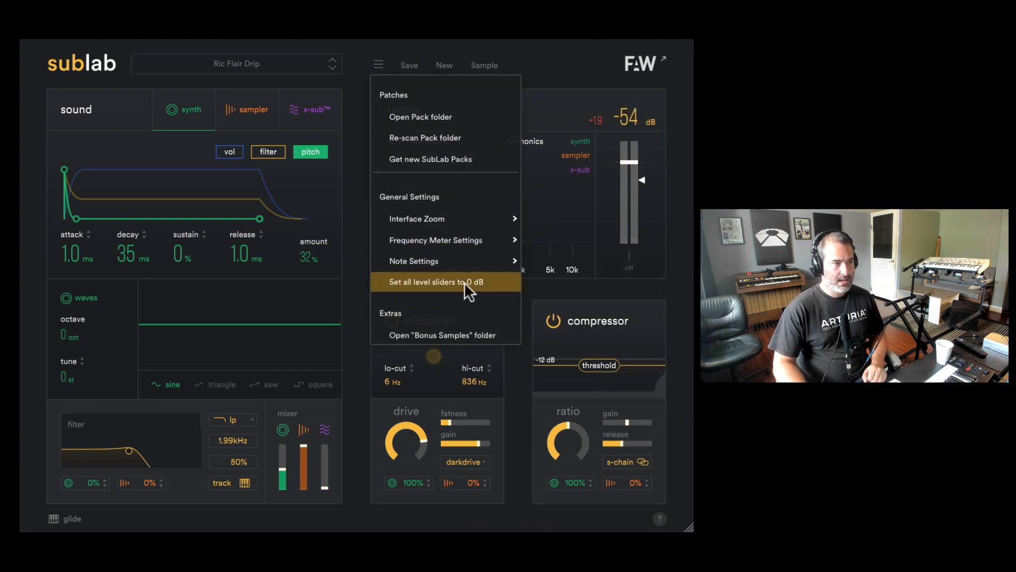
left_click(434, 335)
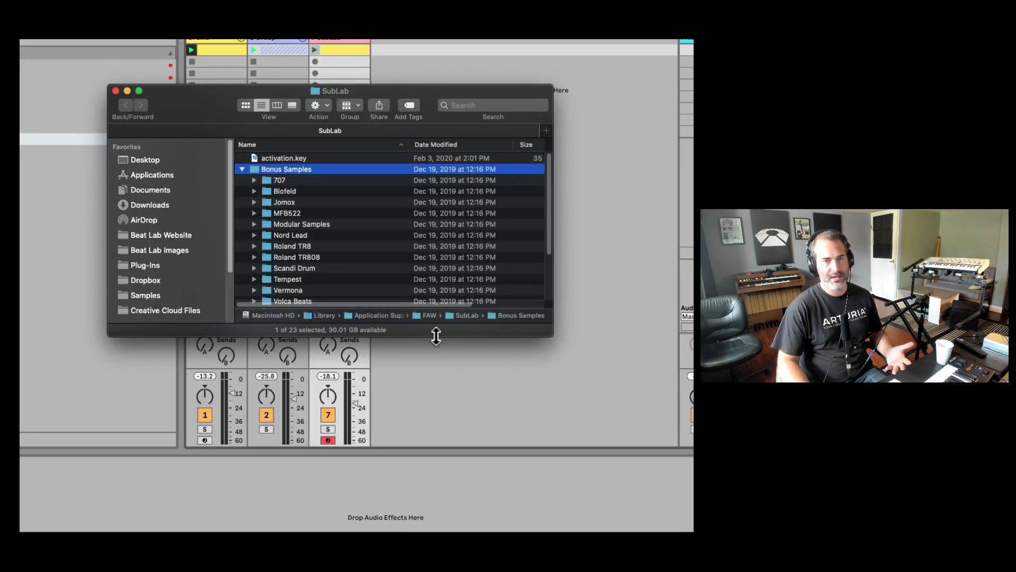
left_click(433, 356)
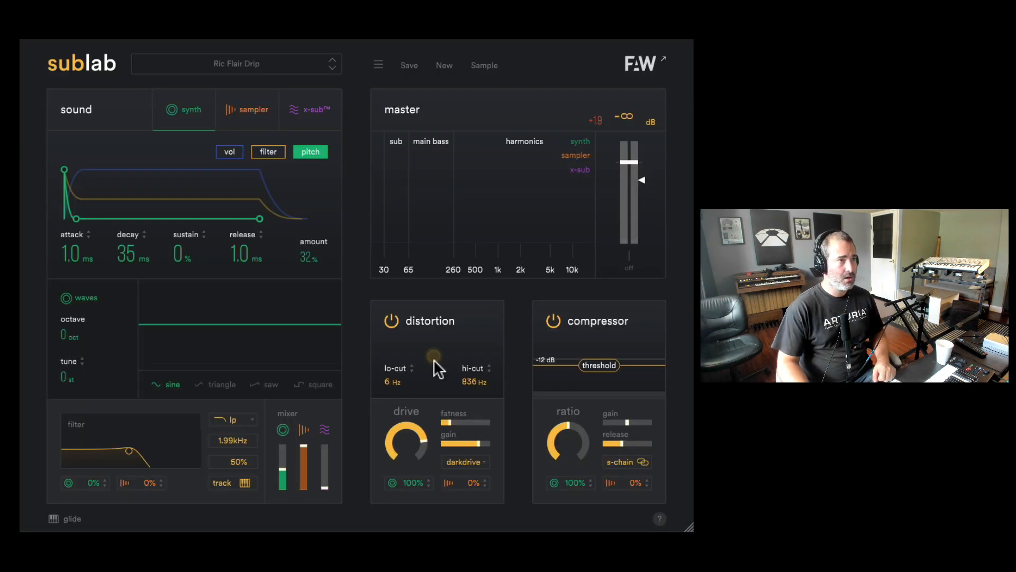
Step: Start a new default patch and view its sampler and x-sub sections before returning to the synth section
left_click(445, 65)
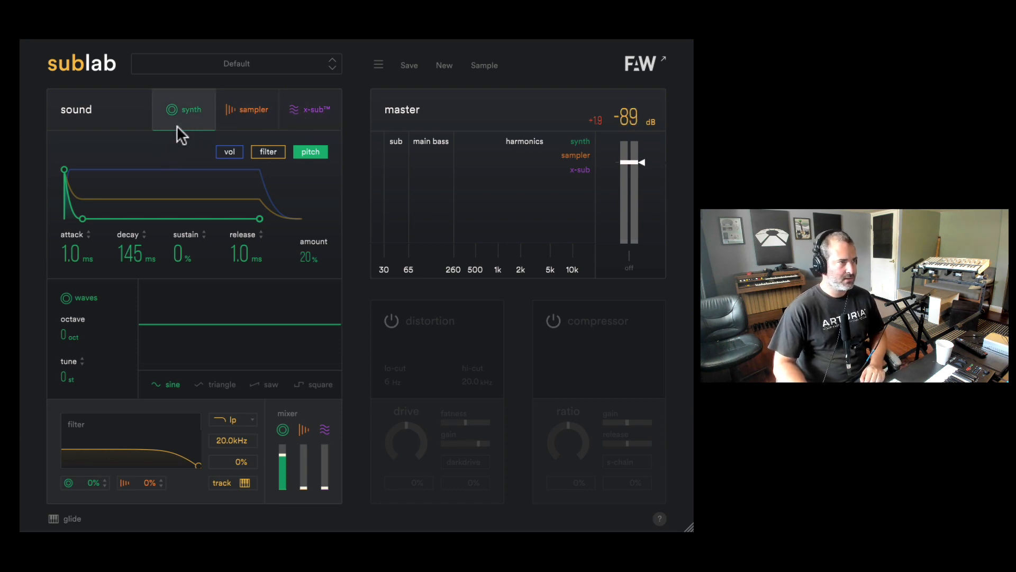
left_click(258, 113)
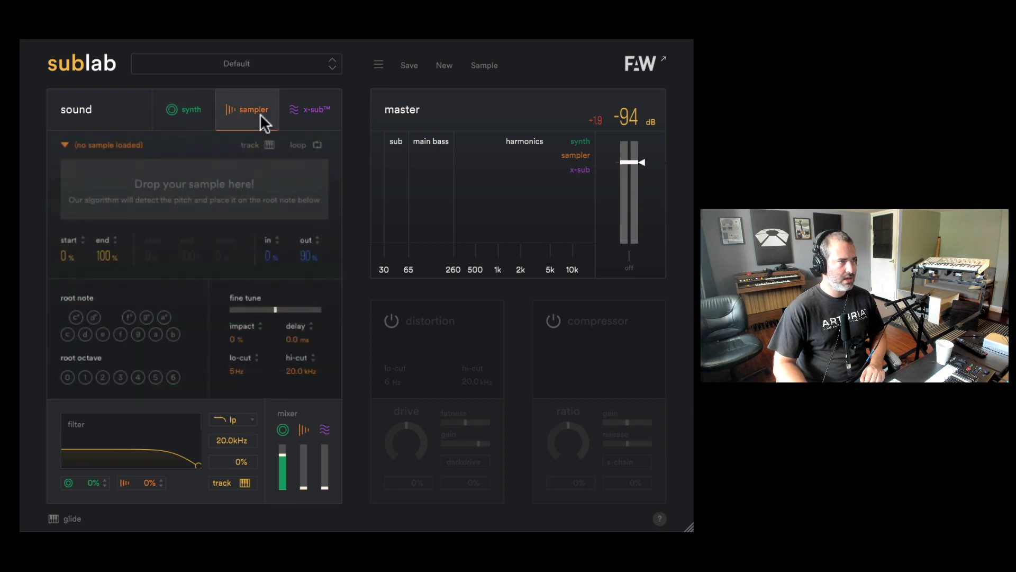
left_click(321, 113)
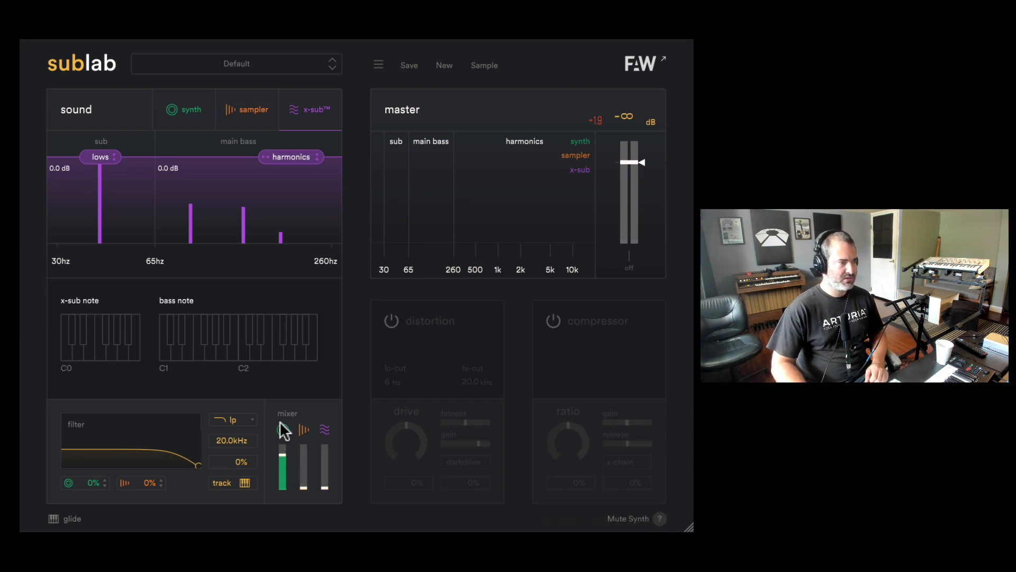
left_click(189, 115)
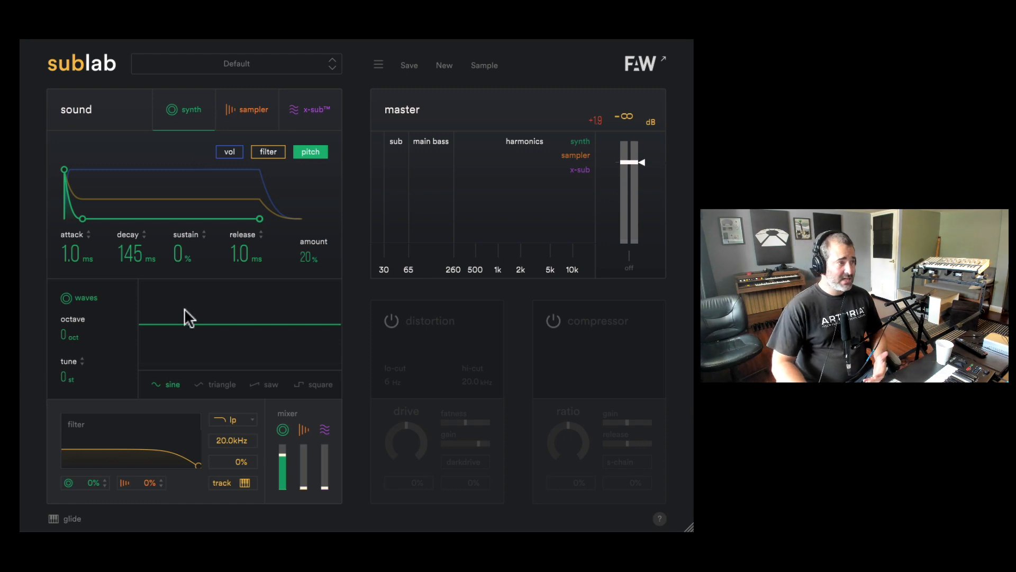
Step: Audition the triangle and saw waveforms for the synth oscillator, ending on the square wave
left_click(213, 383)
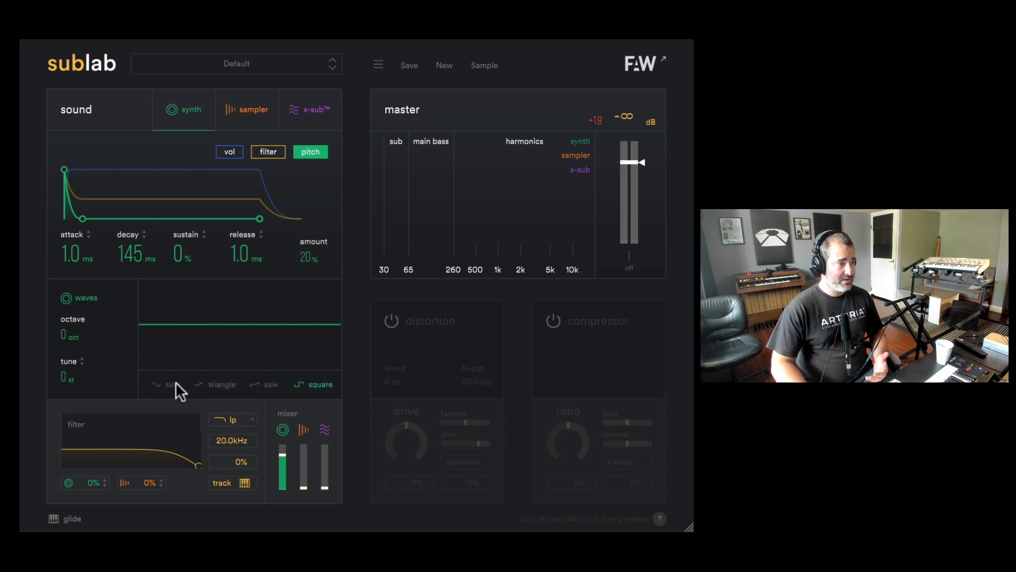
left_click(218, 384)
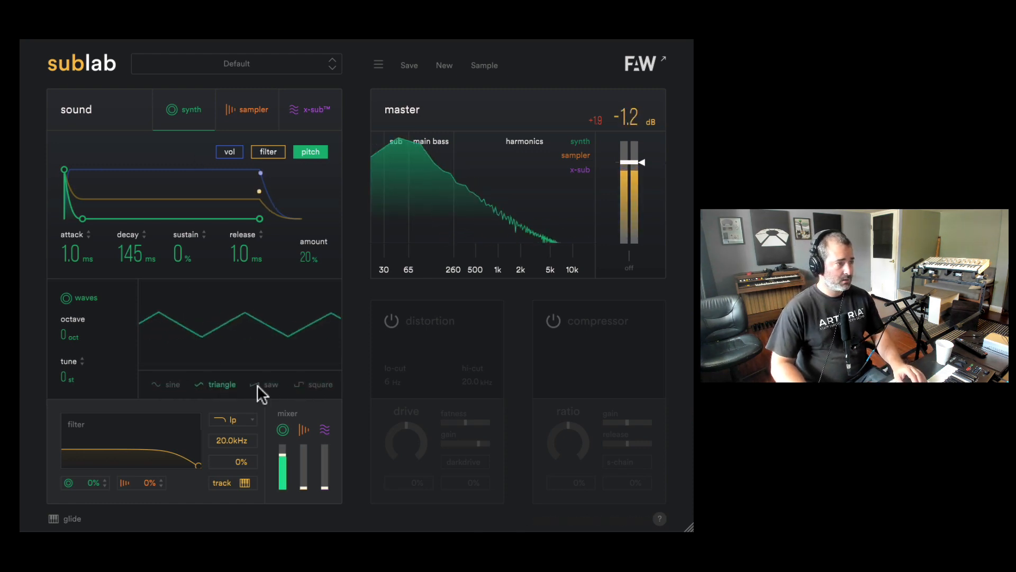
left_click(269, 388)
left_click(307, 386)
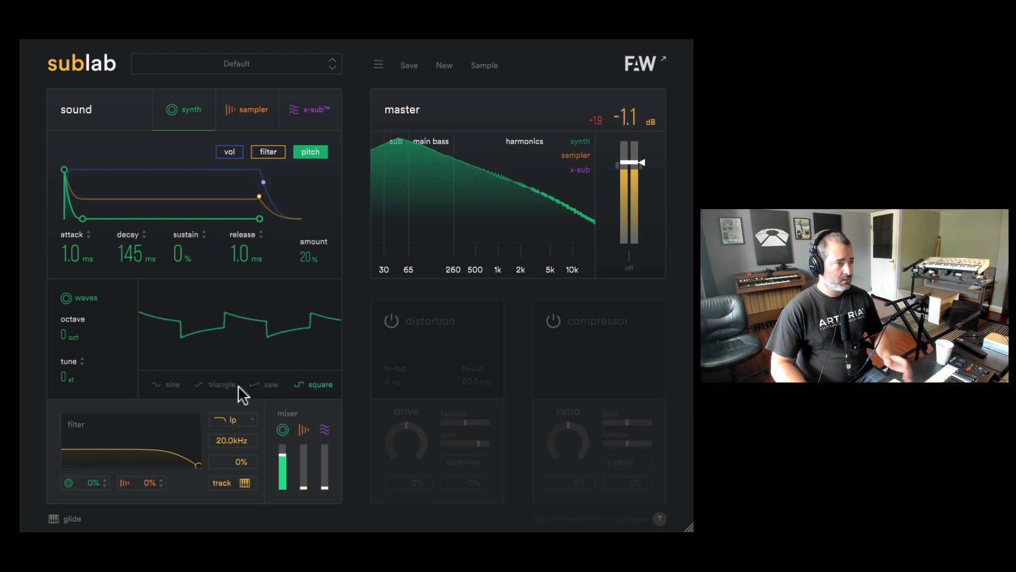
Step: Set the synth oscillator to a sine wave and reduce the pitch and filter envelope amounts to 0%
left_click(161, 390)
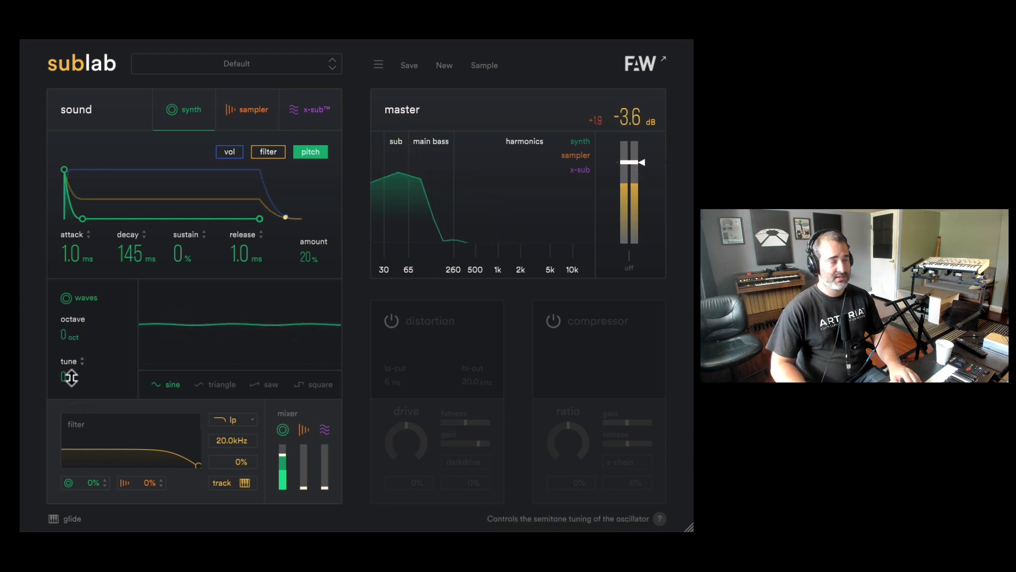
mouse_move(68, 374)
left_mouse_down()
mouse_move(80, 346)
mouse_move(74, 375)
left_mouse_up()
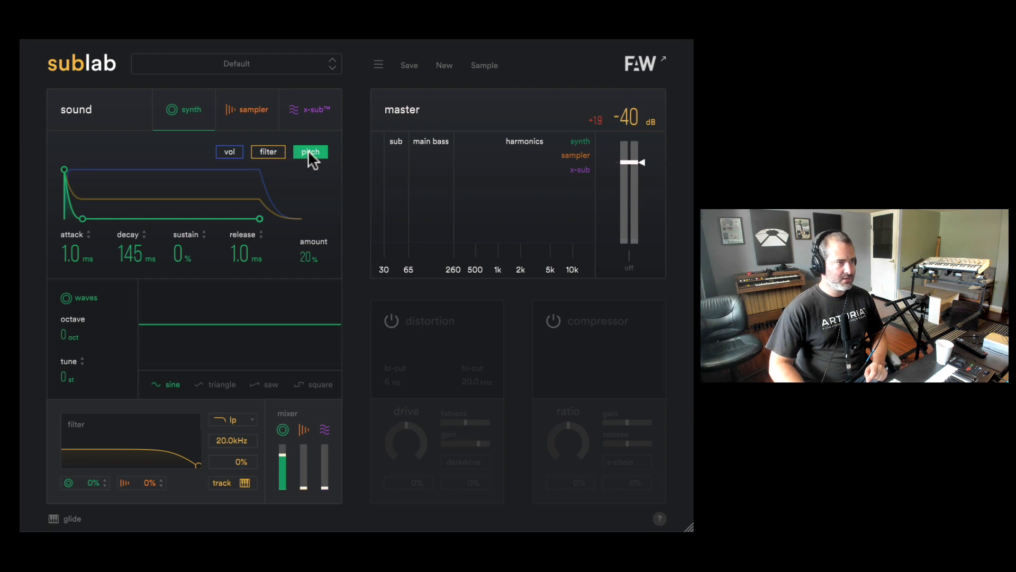
left_click_drag(308, 256, 308, 268)
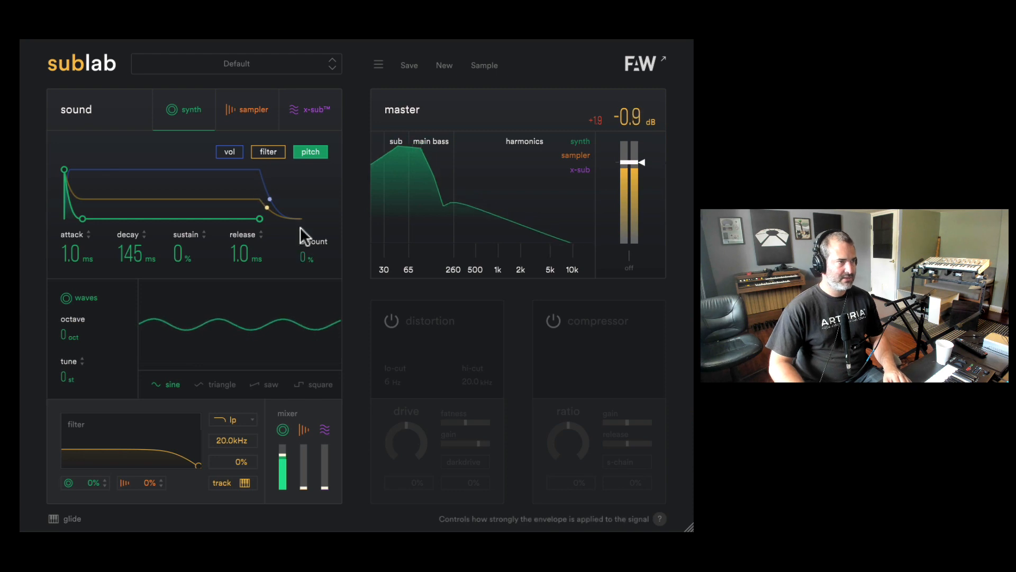
left_click(271, 152)
left_click_drag(318, 257, 316, 277)
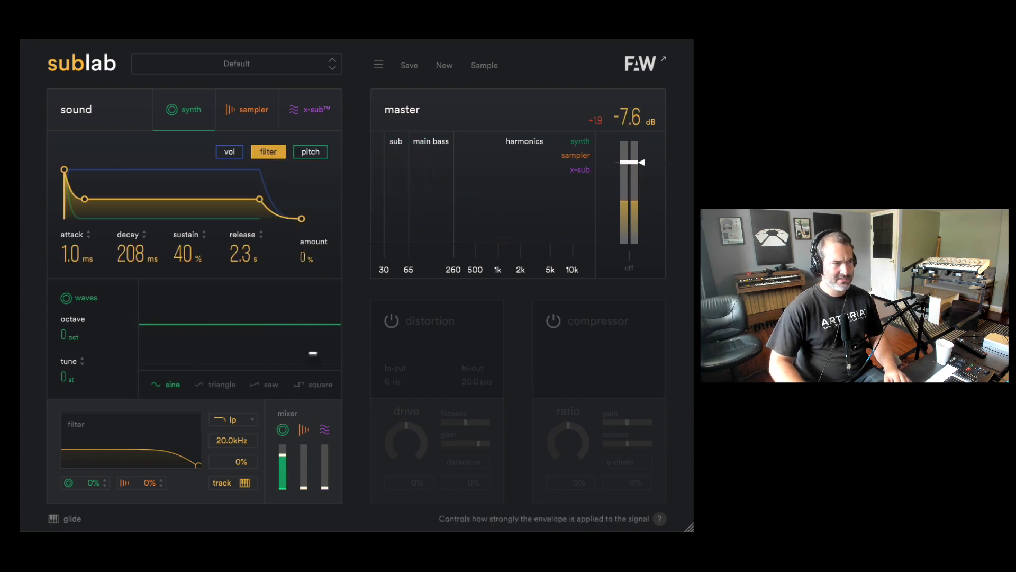
Step: Shape the volume envelope with 1.0 ms attack, 10.0 s decay and 2.6 s release, trying 0% sustain before restoring it to 100%
left_click(229, 152)
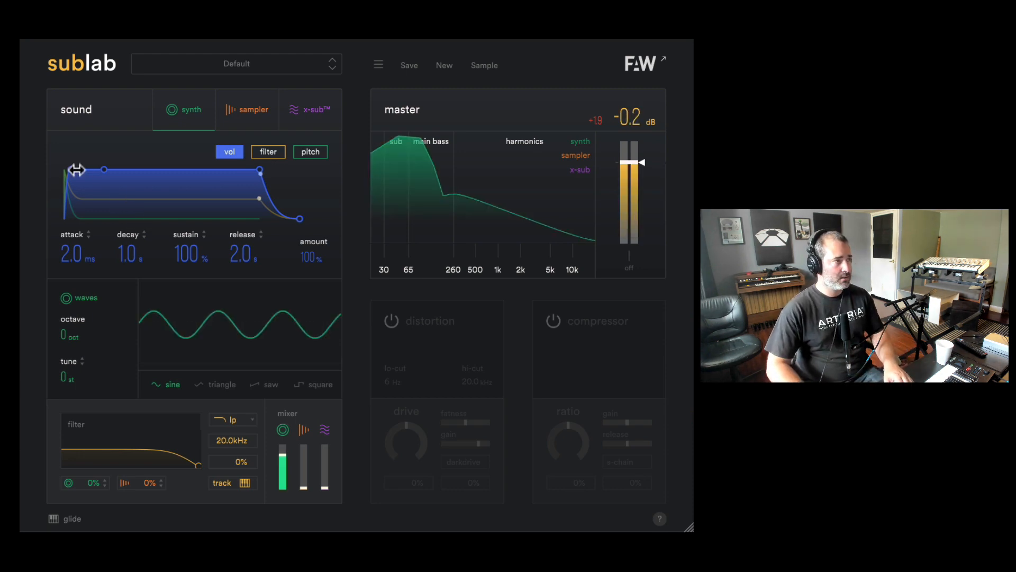
left_click_drag(73, 169, 50, 163)
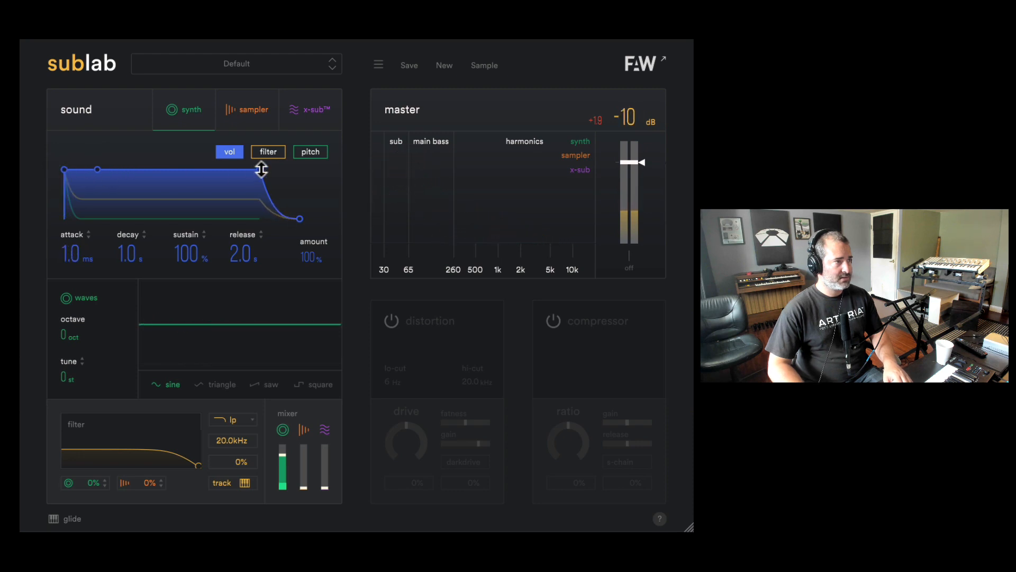
left_click_drag(260, 168, 261, 218)
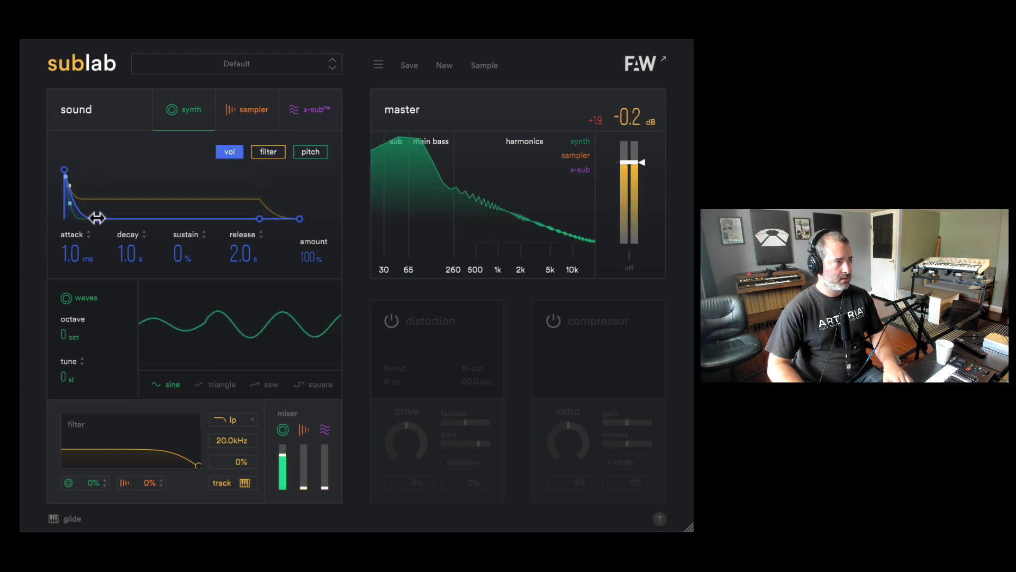
left_click_drag(95, 216, 142, 215)
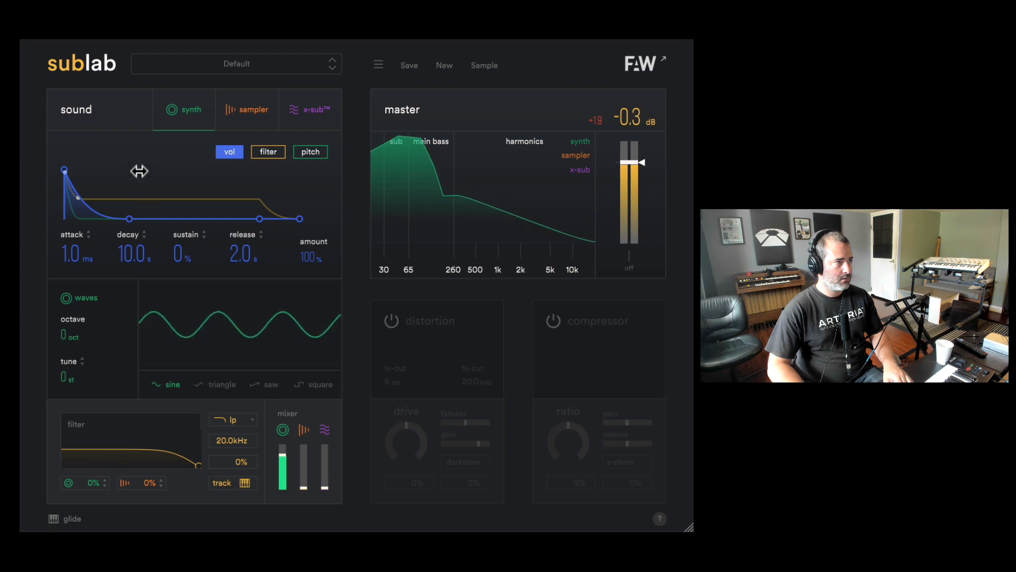
left_click_drag(301, 217, 261, 143)
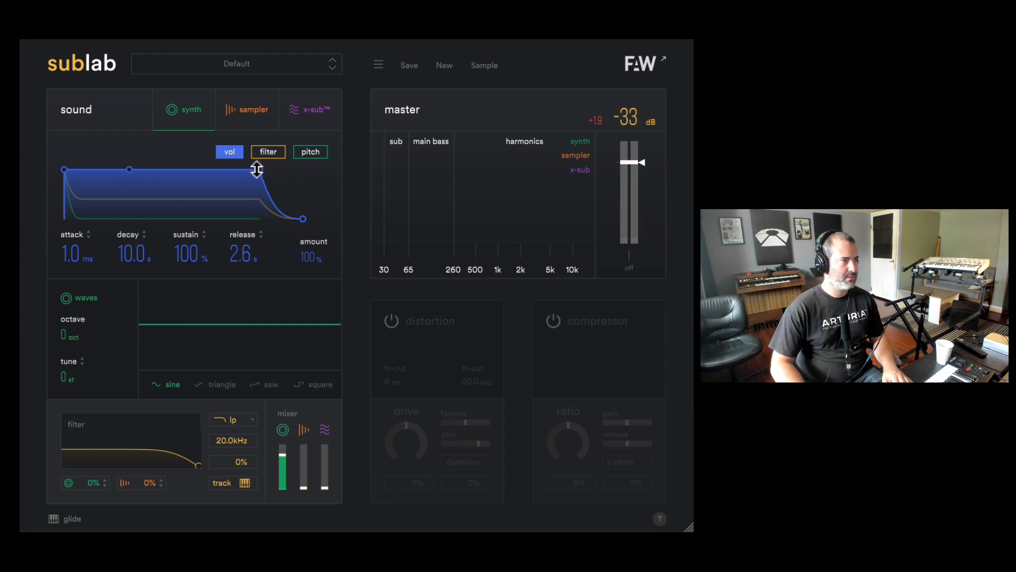
Step: Shorten the volume envelope's decay to 1.1 s and lower its sustain to 26%
left_click_drag(256, 170, 257, 193)
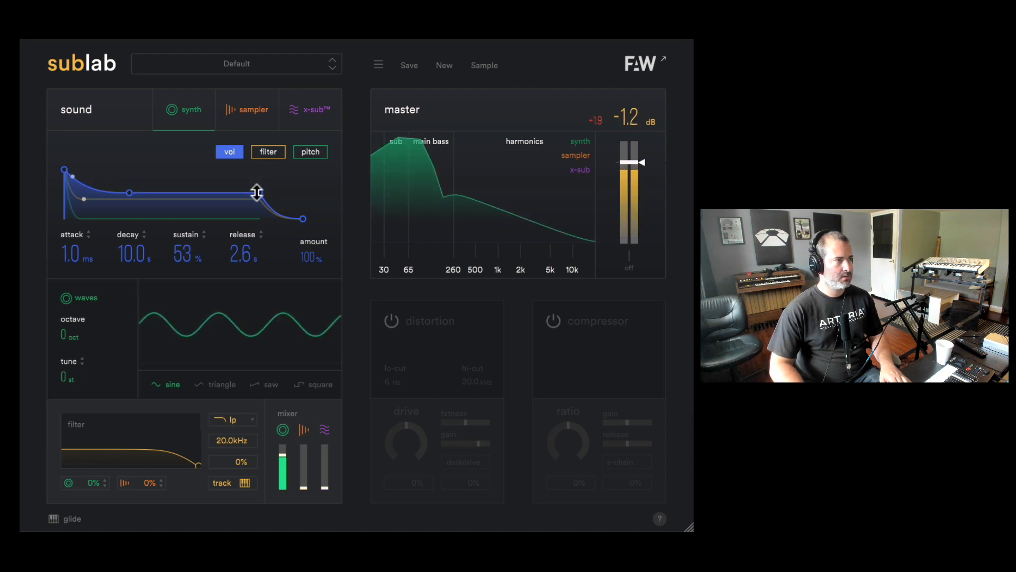
left_click_drag(129, 192, 98, 195)
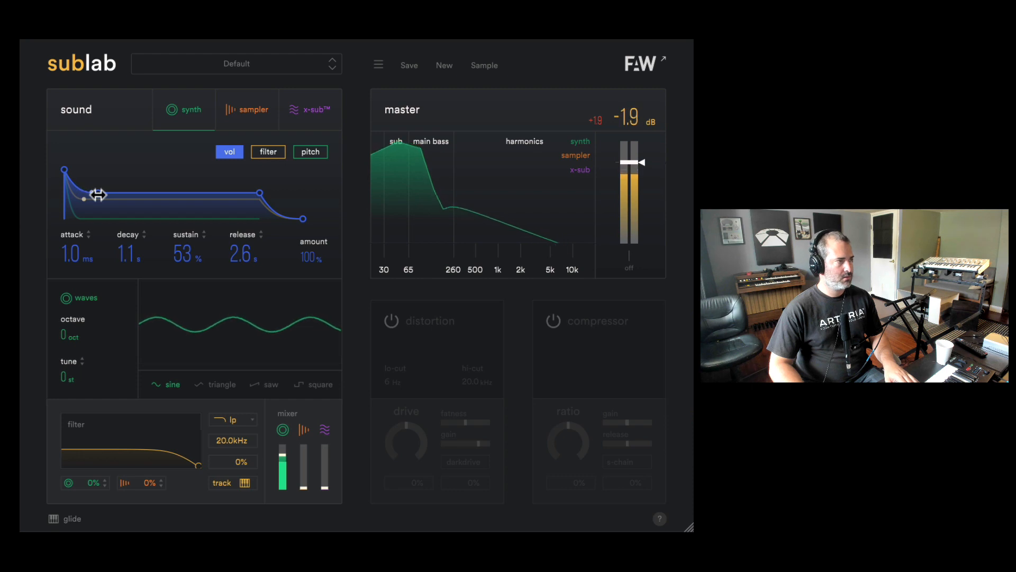
left_click_drag(259, 193, 258, 205)
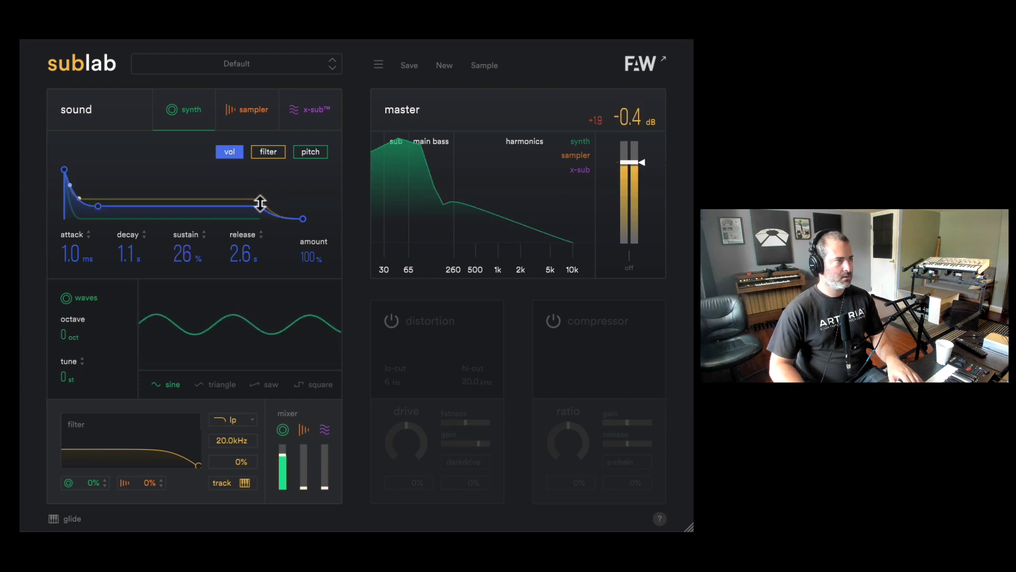
Step: Switch the oscillator to a saw wave and filter 100% of the synth signal at about 570 Hz cutoff and 62% resonance
left_click(268, 151)
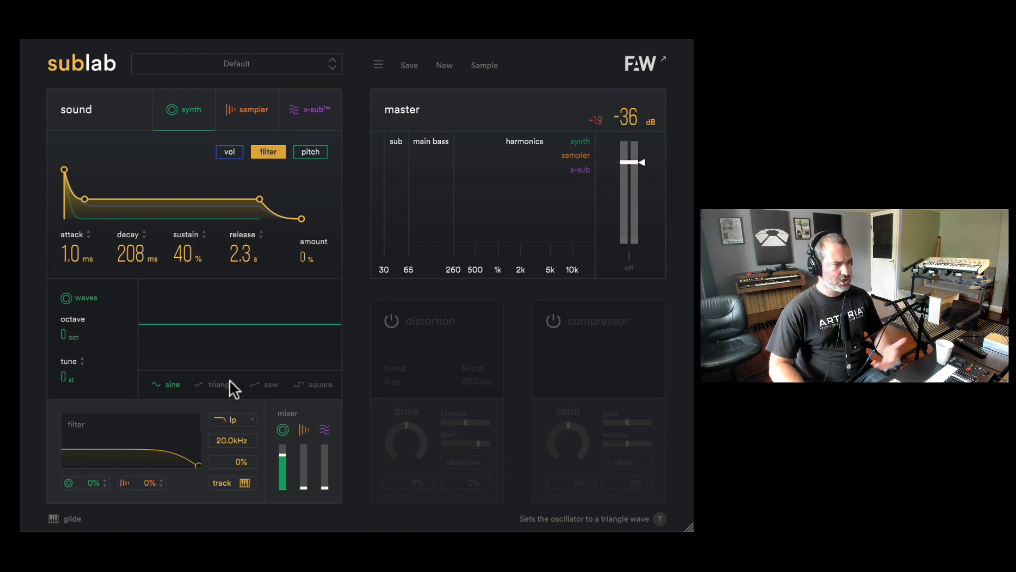
left_click(275, 384)
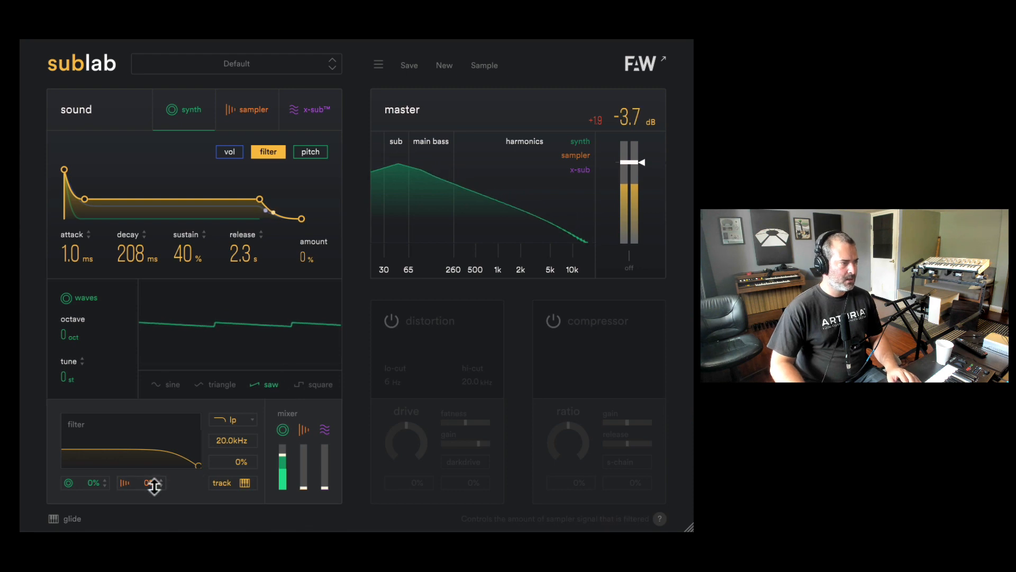
left_click_drag(171, 454, 187, 461)
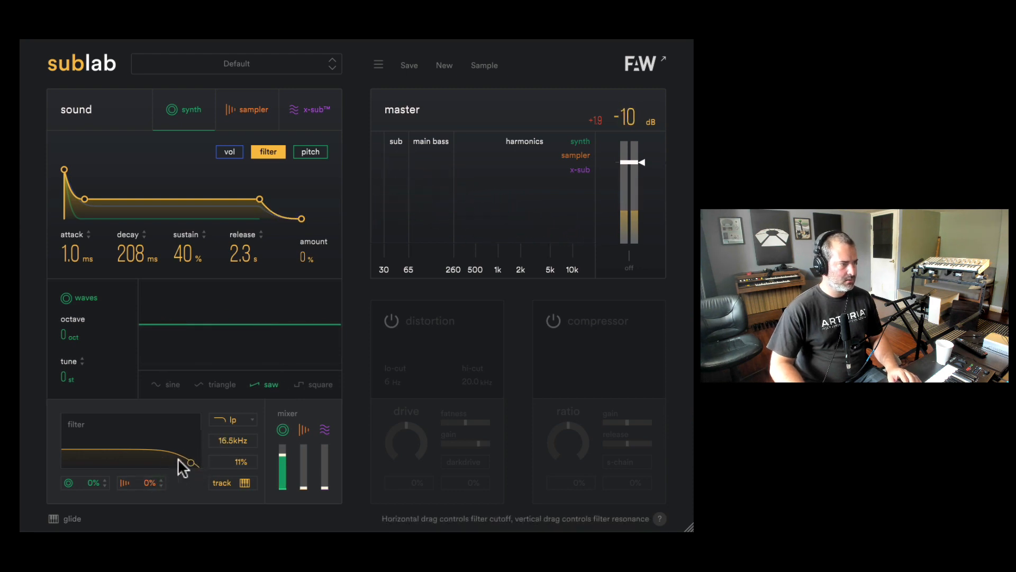
left_click_drag(127, 452, 107, 432)
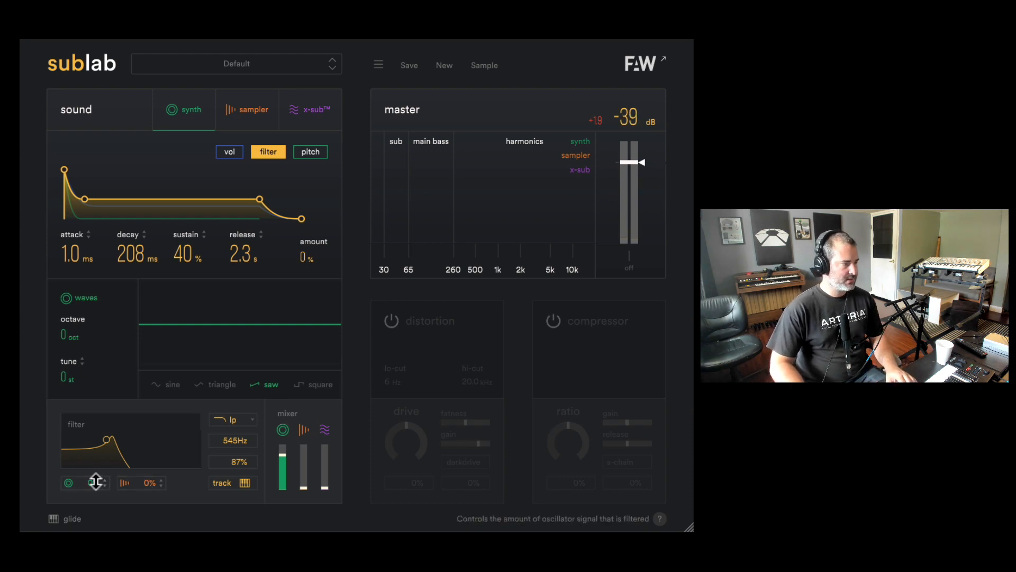
left_click_drag(96, 482, 92, 410)
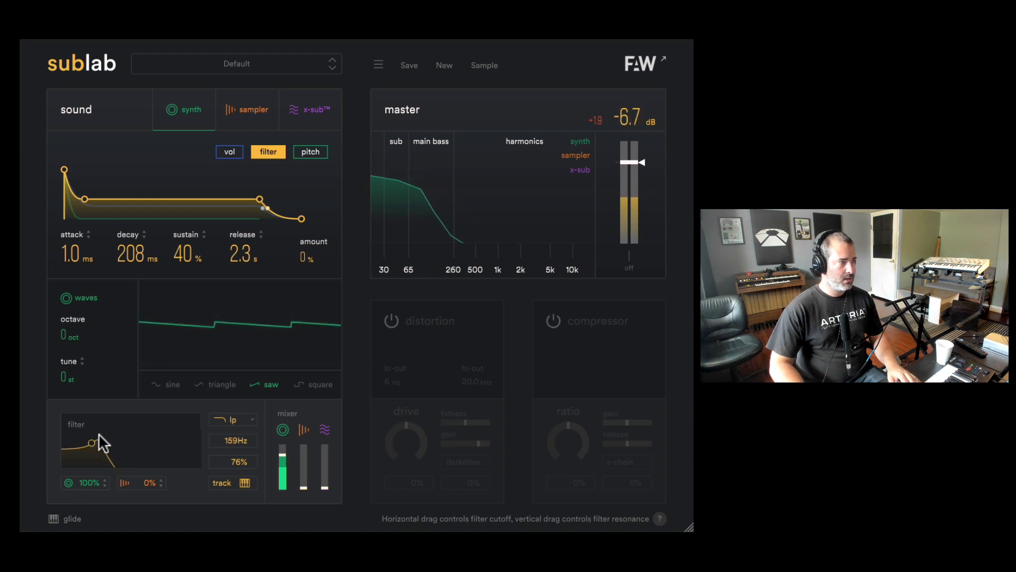
mouse_move(100, 442)
left_mouse_down()
mouse_move(75, 431)
mouse_move(100, 443)
left_mouse_up()
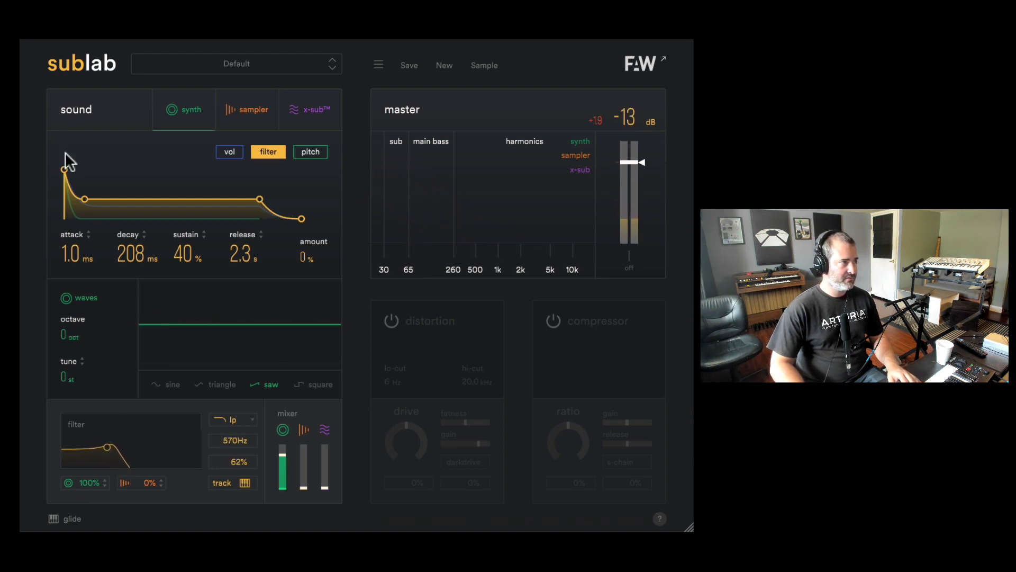
Step: Give the filter envelope a slow 2.0 s attack, 471 ms decay, 100% sustain and 100% amount
left_click_drag(71, 171, 112, 166)
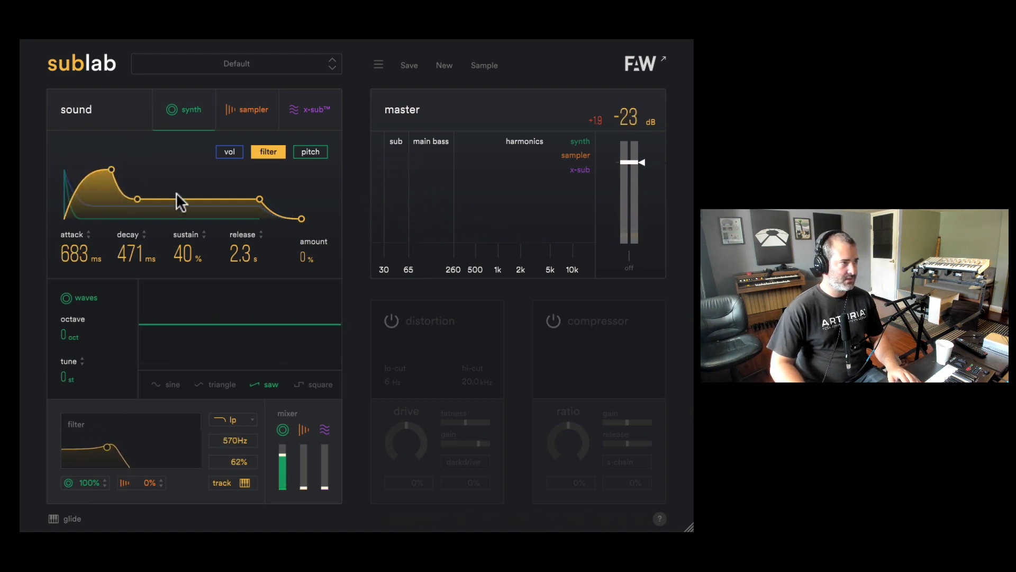
left_click_drag(262, 196, 259, 170)
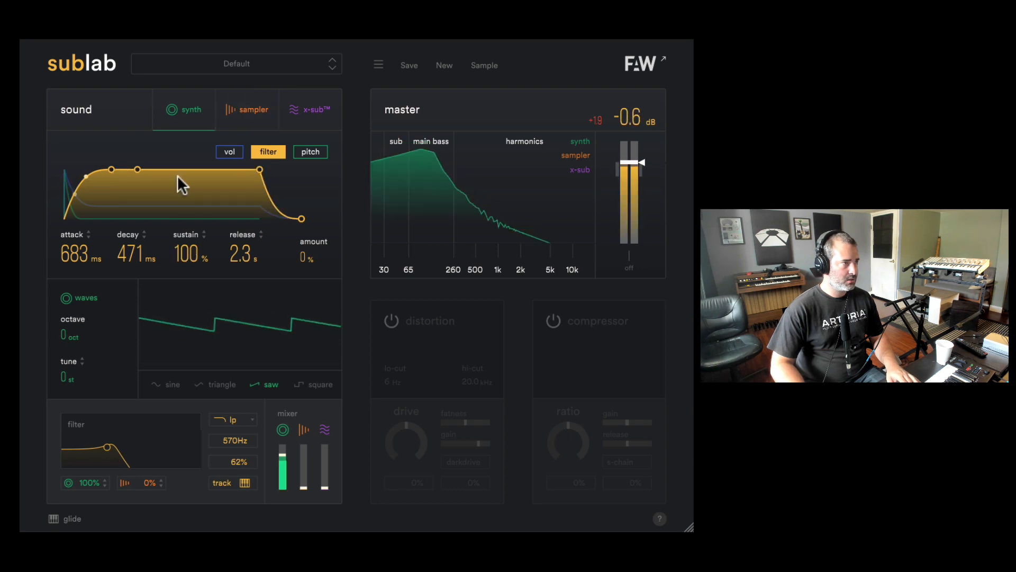
left_click_drag(113, 168, 129, 170)
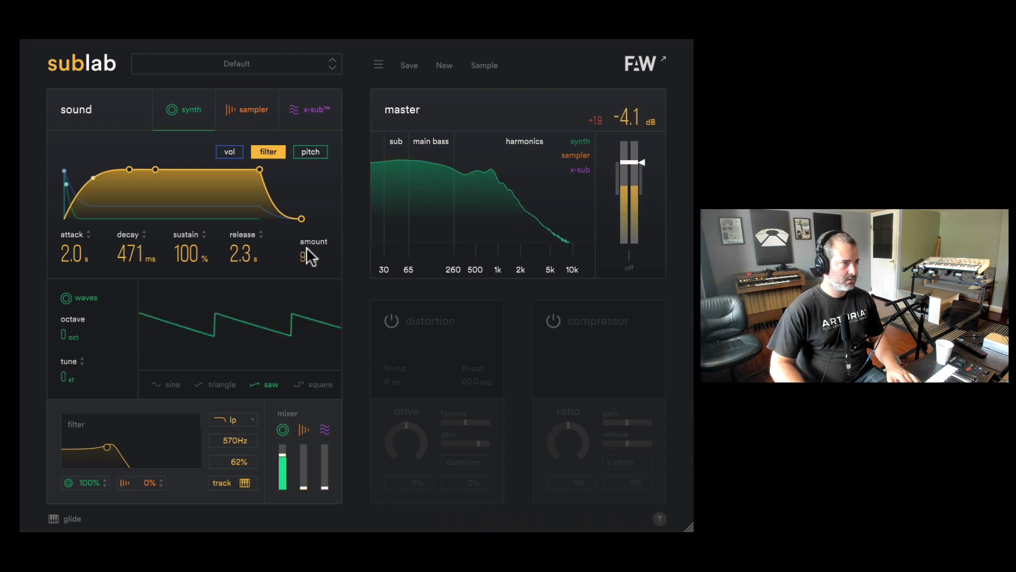
left_click_drag(305, 249, 311, 231)
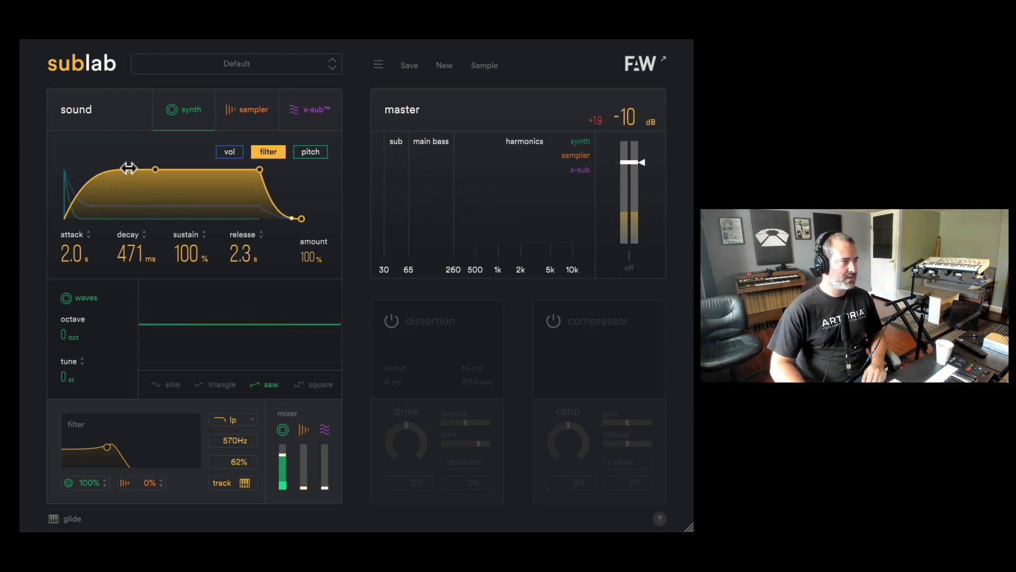
Step: Set the filter envelope to 1.0 ms attack, 1.0 s decay, 20% sustain and 21% amount, with cutoff at 151 Hz and resonance at 73%
left_click_drag(129, 170, 27, 151)
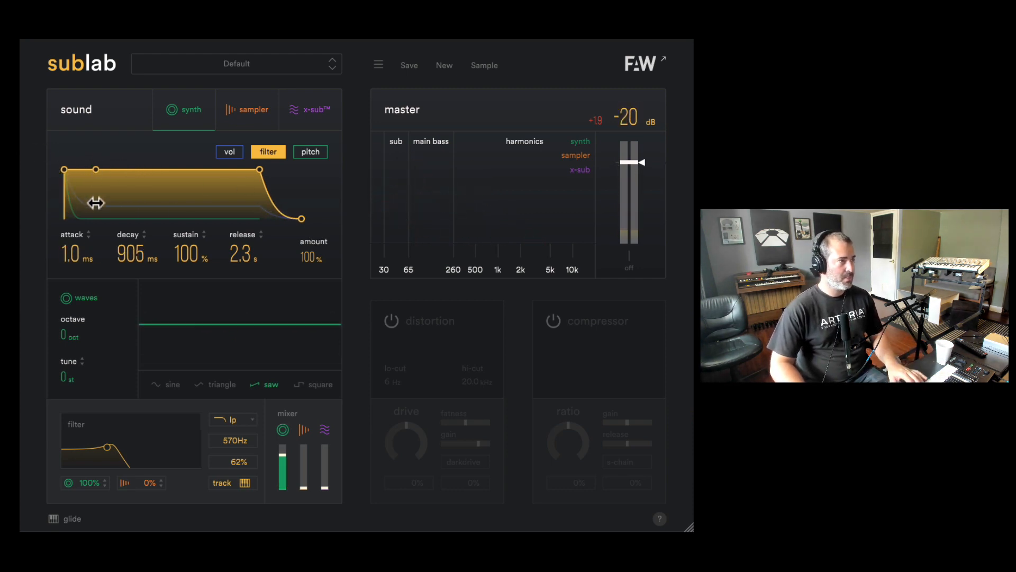
left_click_drag(257, 178, 258, 210)
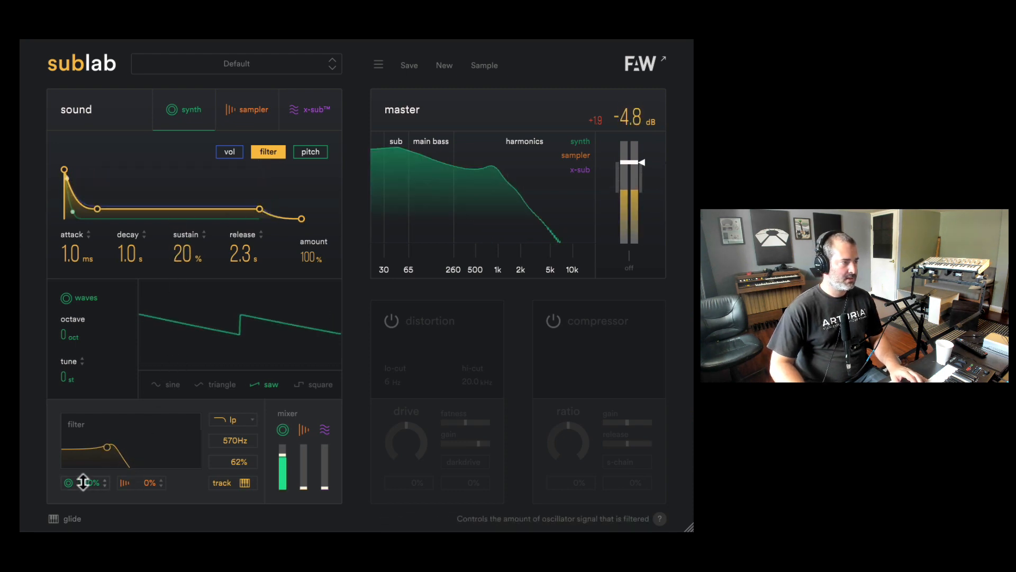
mouse_move(84, 482)
left_mouse_down()
mouse_move(85, 505)
mouse_move(90, 483)
left_mouse_up()
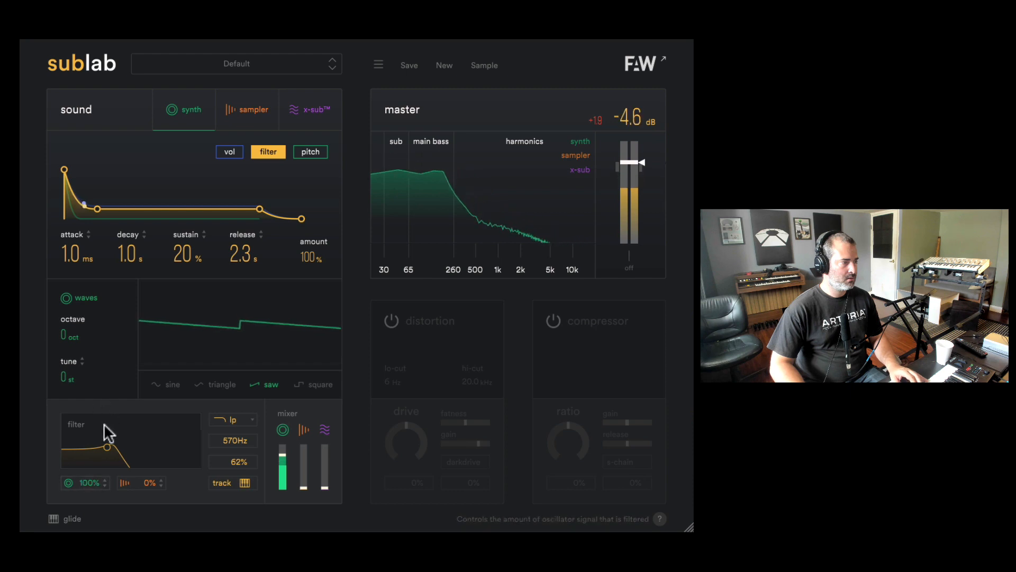
left_click_drag(107, 447, 91, 444)
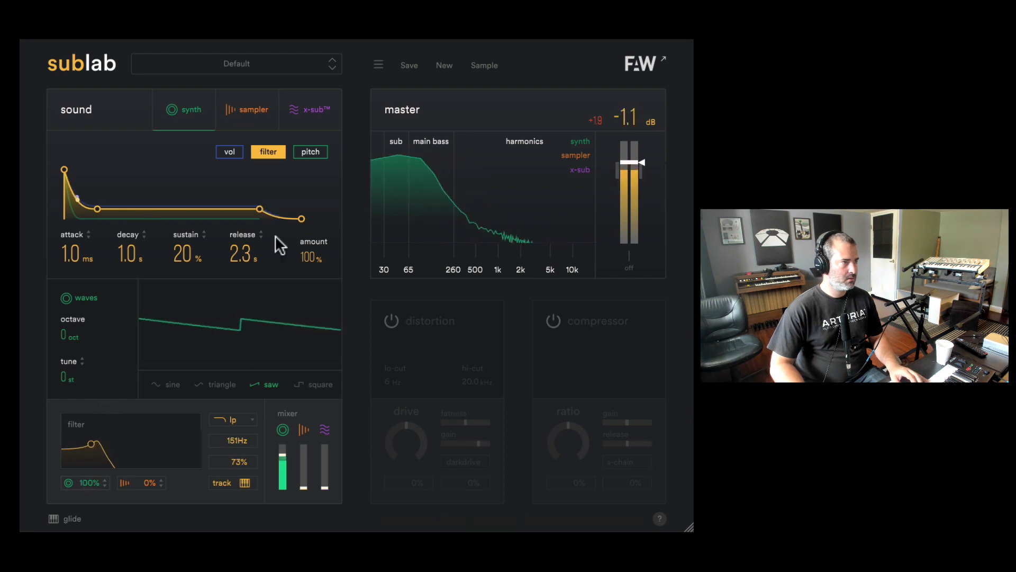
left_click_drag(314, 257, 312, 277)
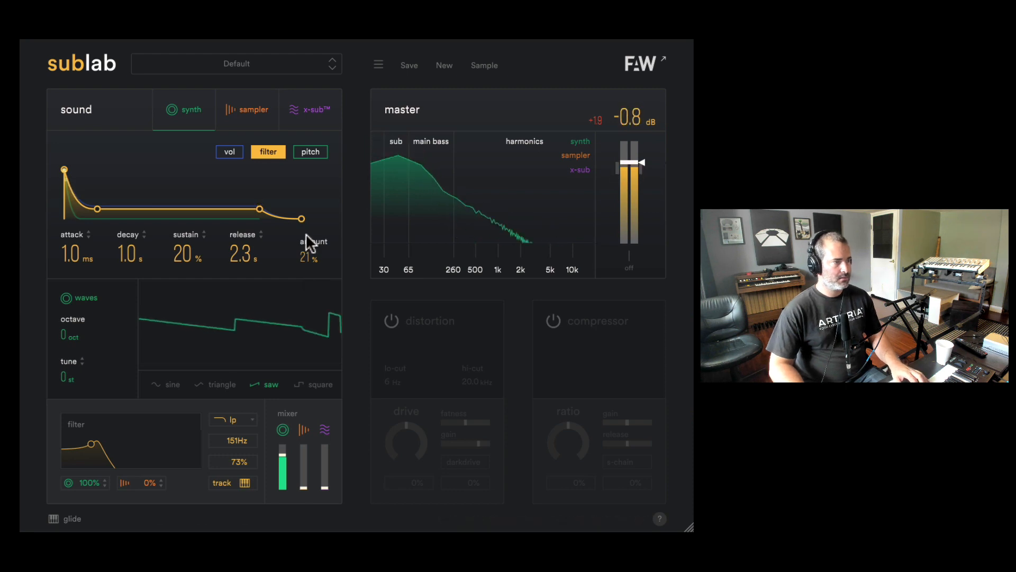
Step: Raise the pitch envelope amount, and raise the low-pass filter cutoff to about 473 Hz while keeping 73% resonance
left_click(307, 152)
left_click_drag(309, 257, 310, 244)
left_click(268, 152)
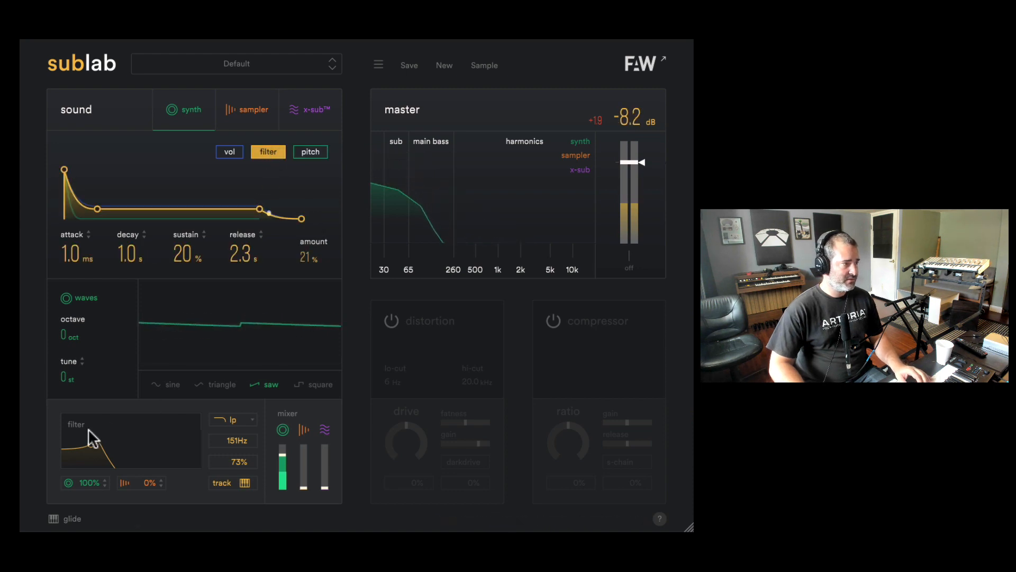
left_click_drag(92, 444, 107, 443)
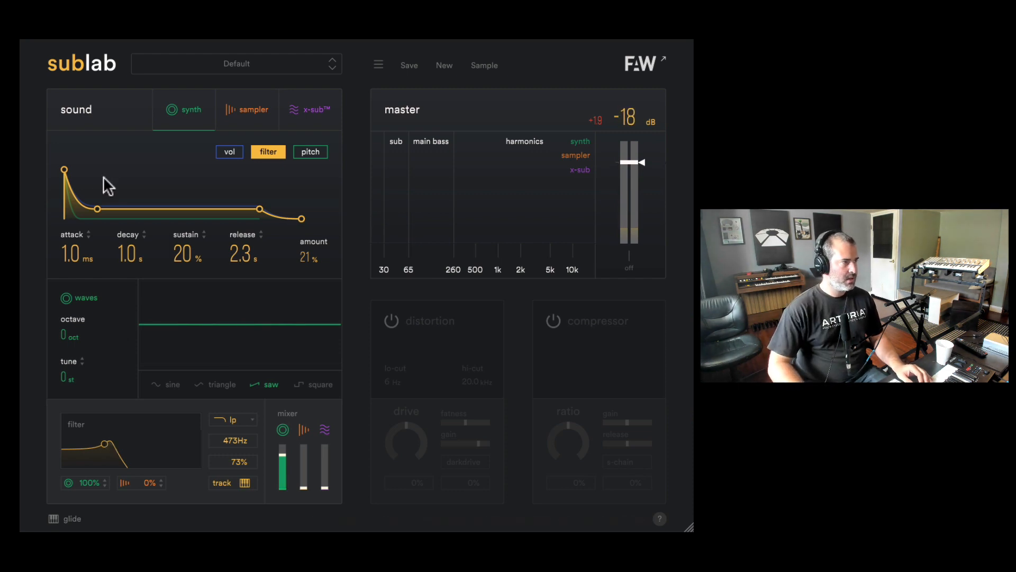
mouse_move(67, 167)
left_mouse_down()
mouse_move(137, 164)
mouse_move(34, 164)
mouse_move(100, 168)
mouse_move(62, 169)
left_mouse_up()
Step: Shorten the pitch envelope's decay to 83 ms and set its amount to 31%
left_click(320, 154)
mouse_move(80, 220)
left_mouse_down()
mouse_move(71, 220)
mouse_move(92, 220)
mouse_move(77, 220)
left_mouse_up()
mouse_move(317, 259)
left_mouse_down()
mouse_move(312, 275)
mouse_move(313, 257)
left_mouse_up()
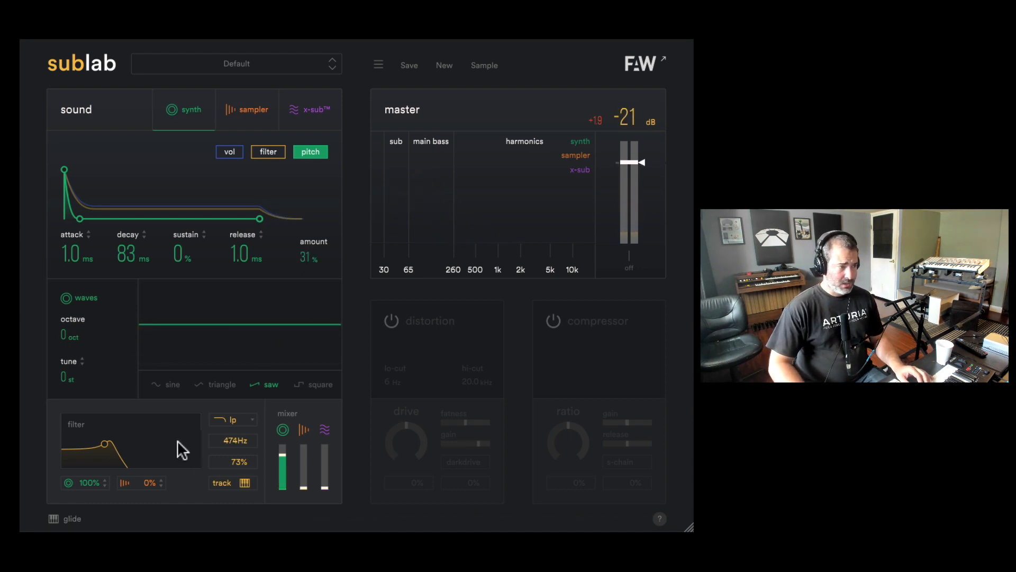
Step: Turn the filter's key tracking off and back on, and view the available filter types while keeping the low-pass type
left_click(241, 484)
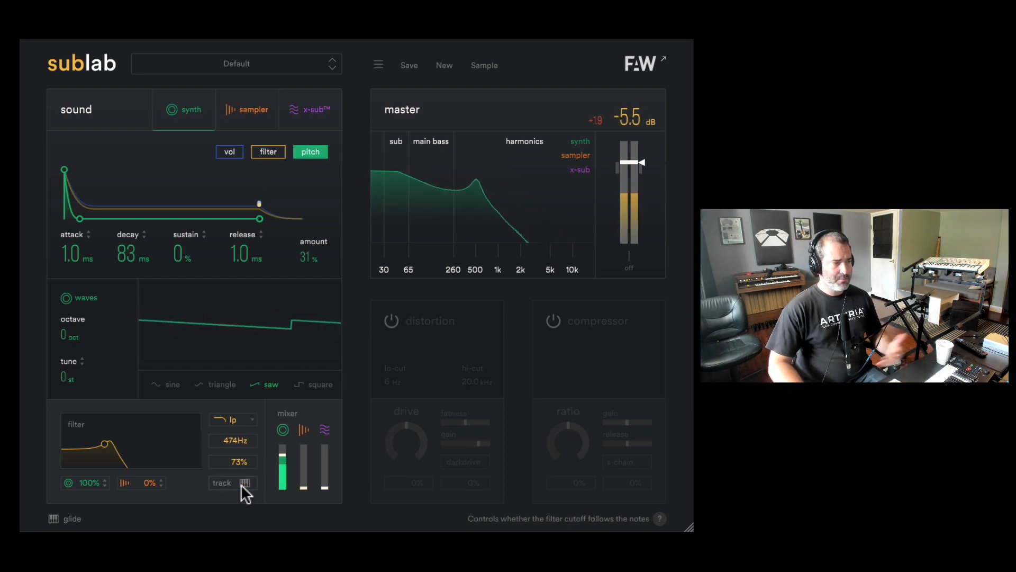
left_click(241, 483)
left_click(249, 422)
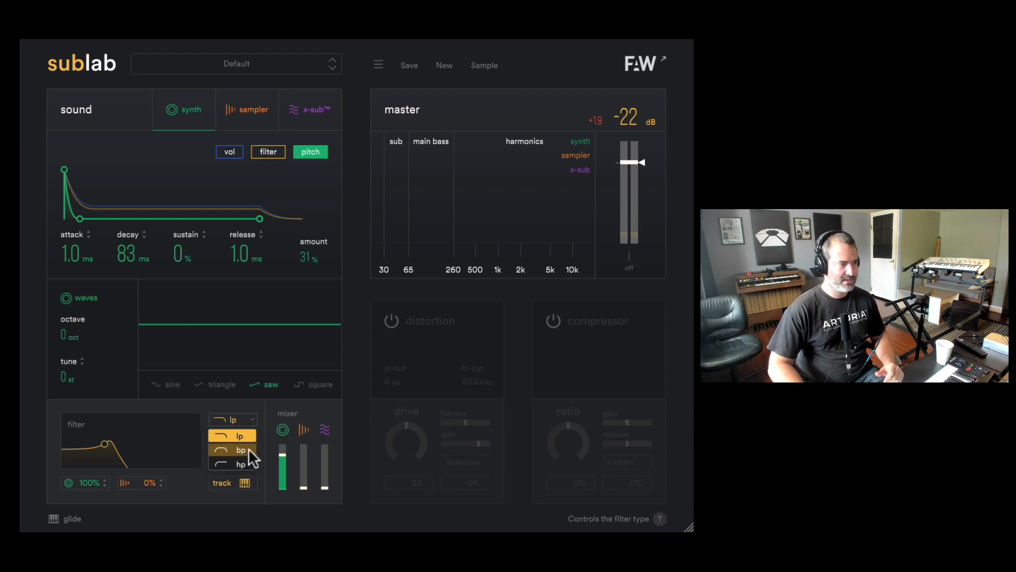
left_click(249, 413)
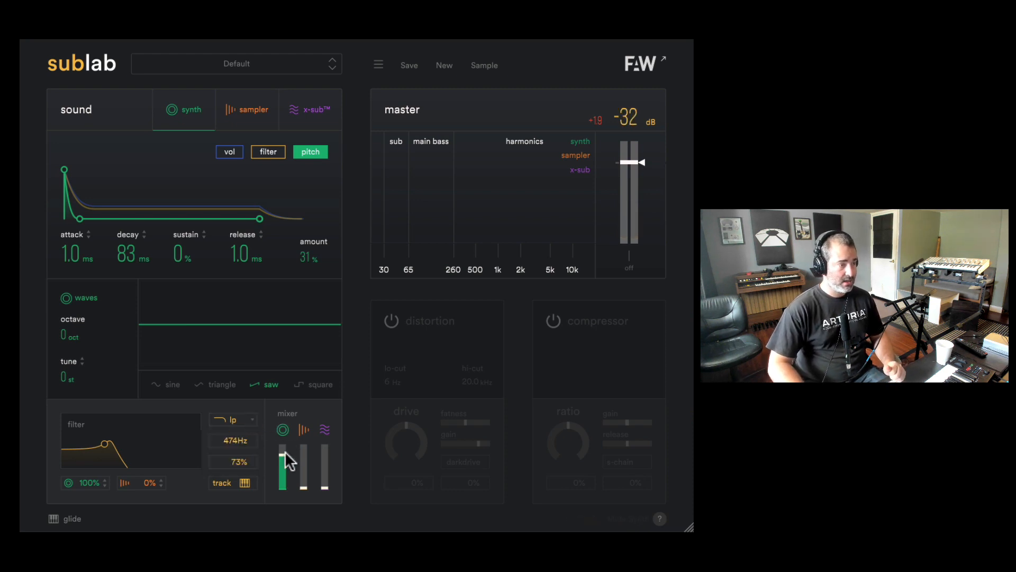
Step: Lower the synth level to minimum and raise the sampler level in the mixer, and open the sampler section
mouse_move(286, 451)
left_mouse_down()
mouse_move(286, 465)
mouse_move(304, 464)
mouse_move(303, 448)
left_mouse_up()
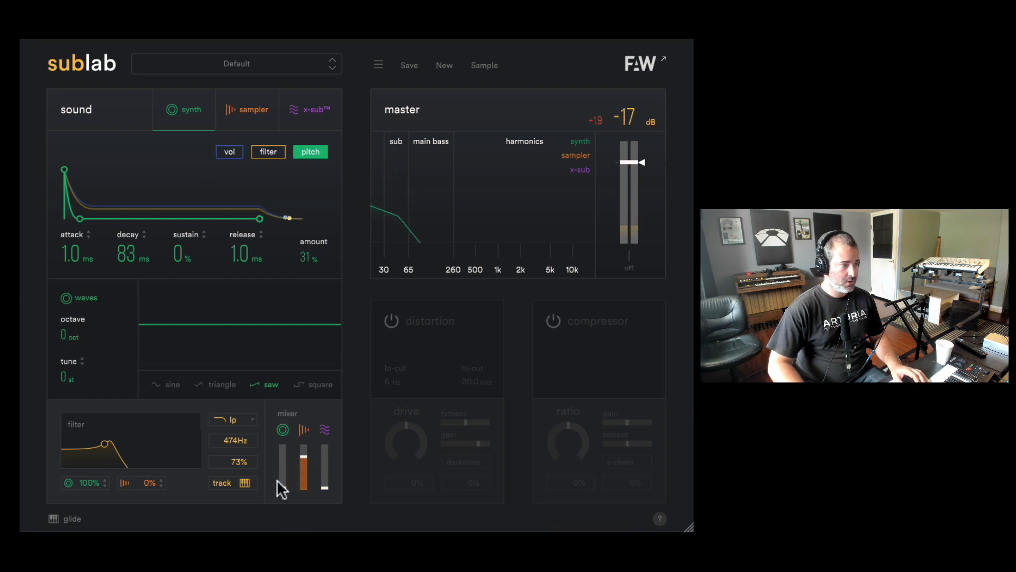
left_click(240, 113)
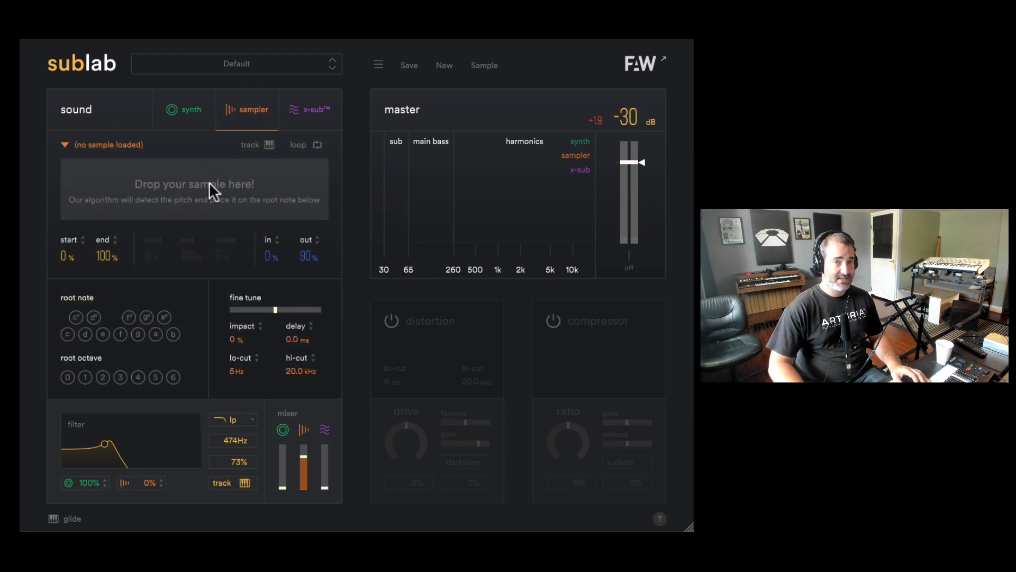
Step: Load the Tempest-Kick-Attack-Tap-Slap sample from the Tempest category, and view the general settings and bonus samples options
left_click(62, 143)
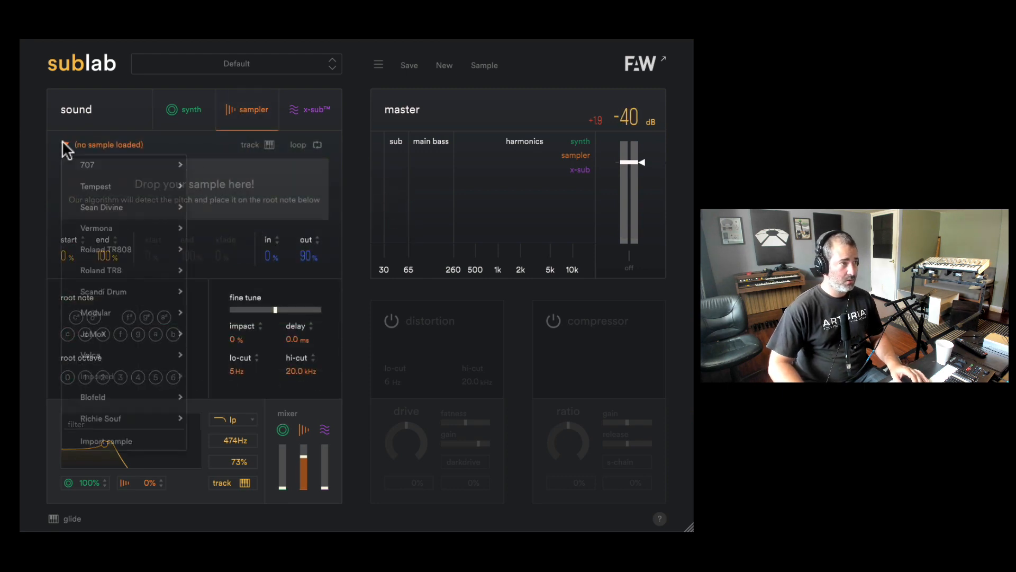
mouse_move(125, 255)
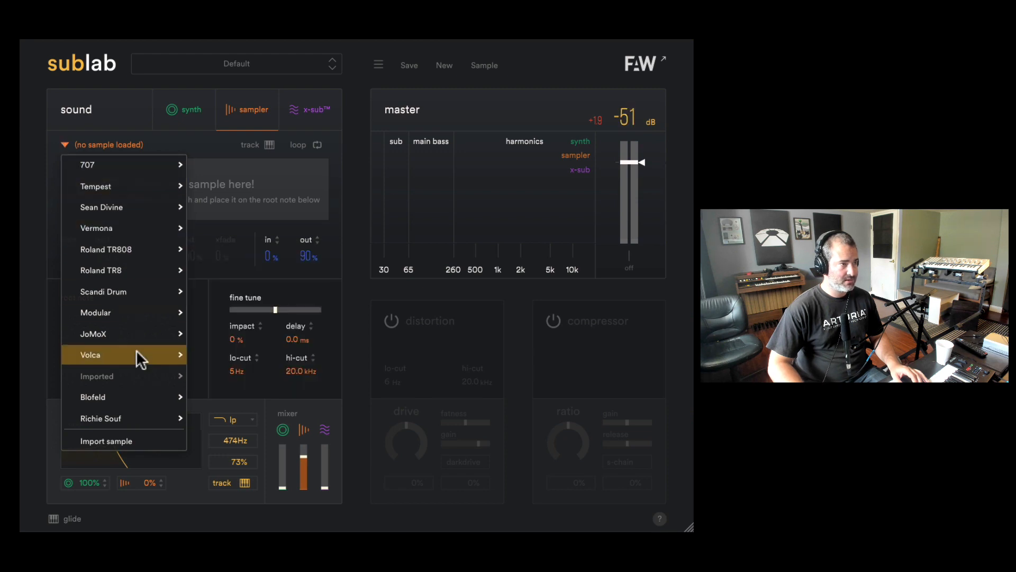
mouse_move(136, 210)
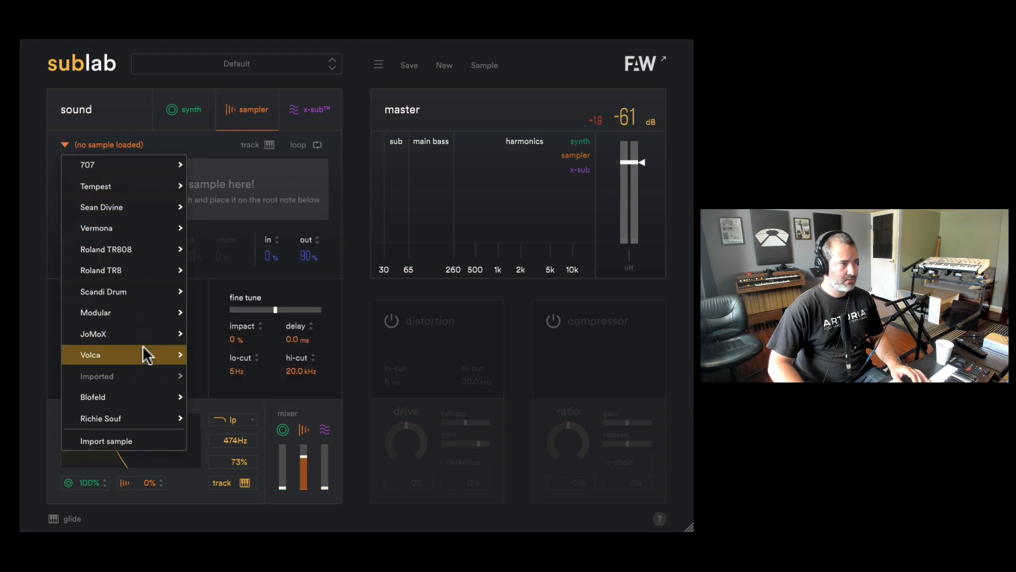
mouse_move(134, 185)
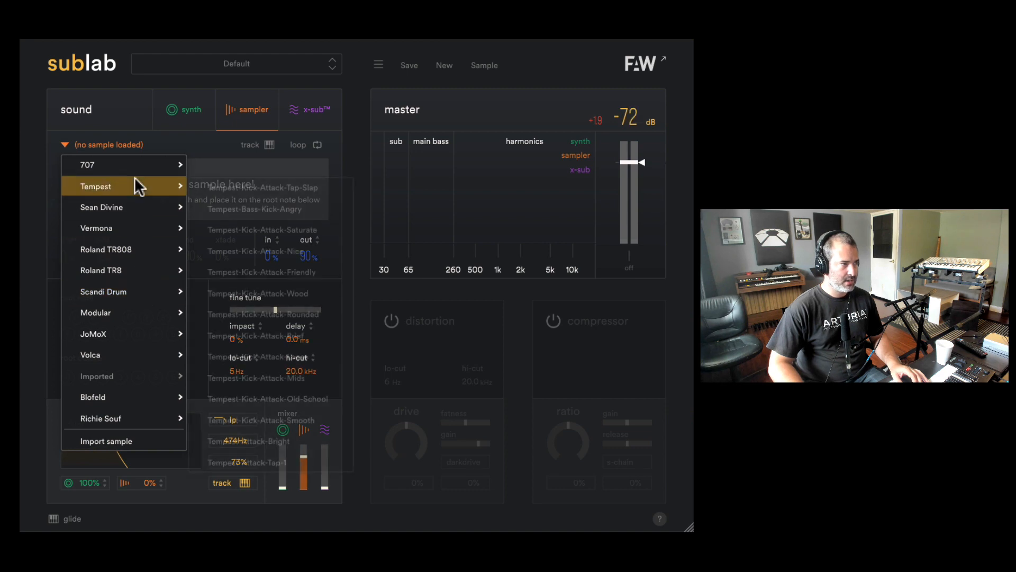
left_click(220, 188)
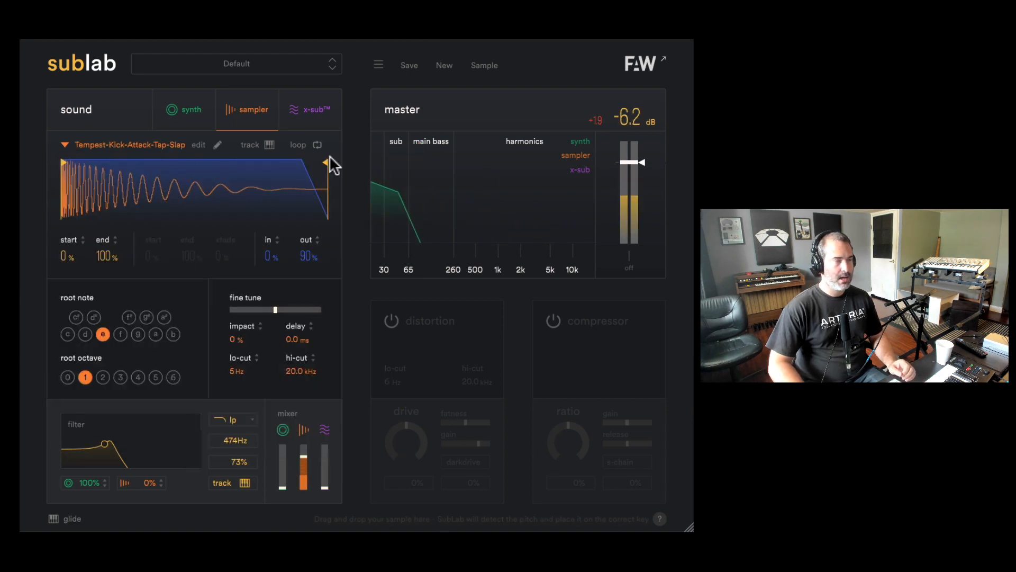
left_click(378, 65)
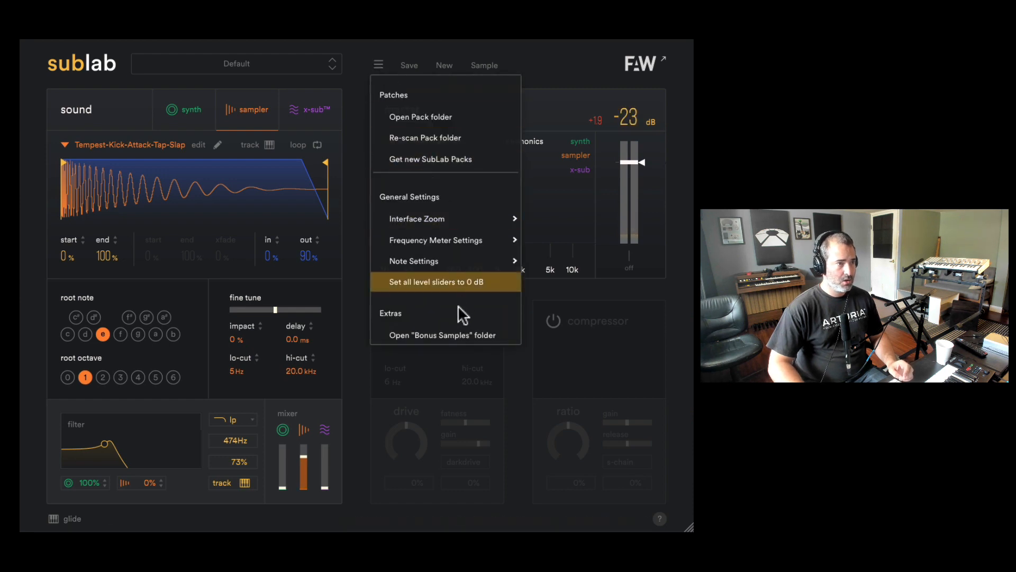
left_click(162, 183)
Step: Load the Mutant-Bass-Kick-Crunchy sample from the Modular category, and view and save its tag and display name as they are
left_click(66, 143)
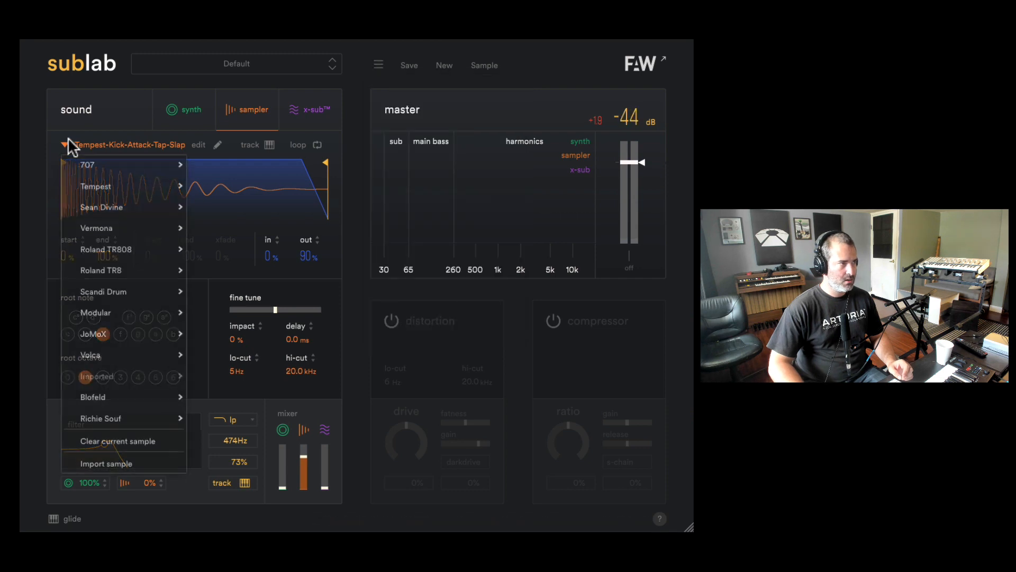
mouse_move(148, 312)
left_click(236, 226)
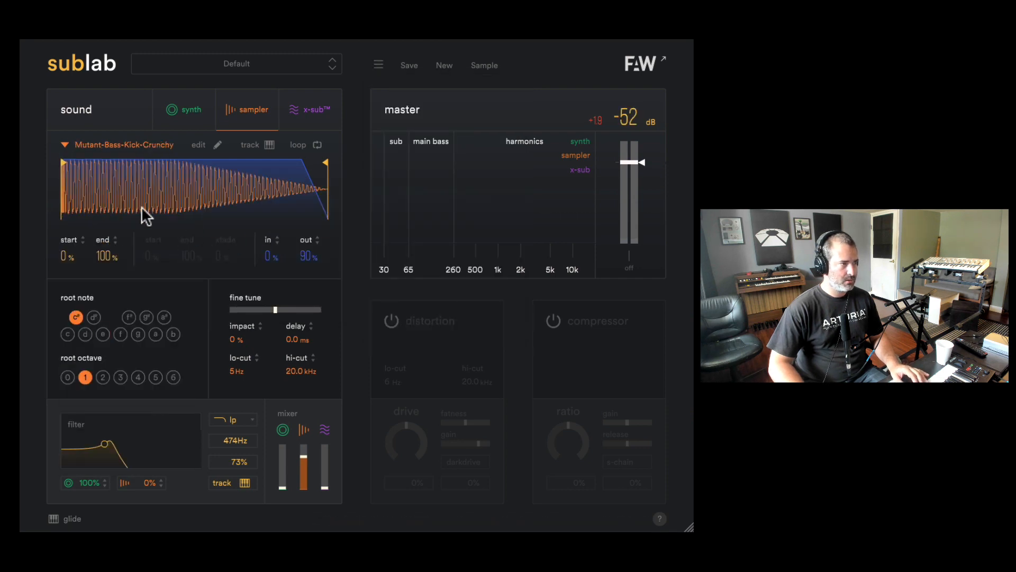
left_click(66, 140)
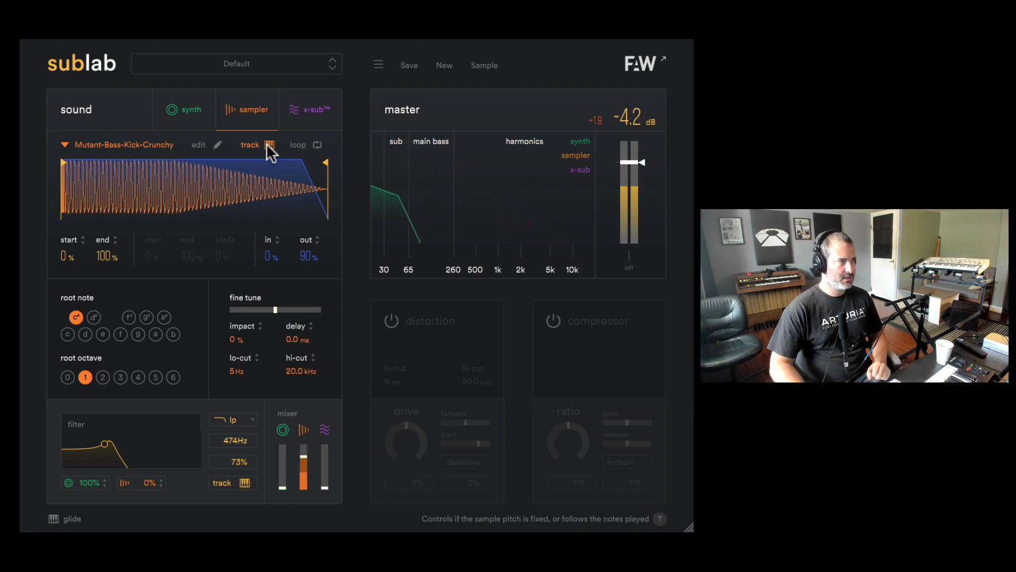
left_click(213, 146)
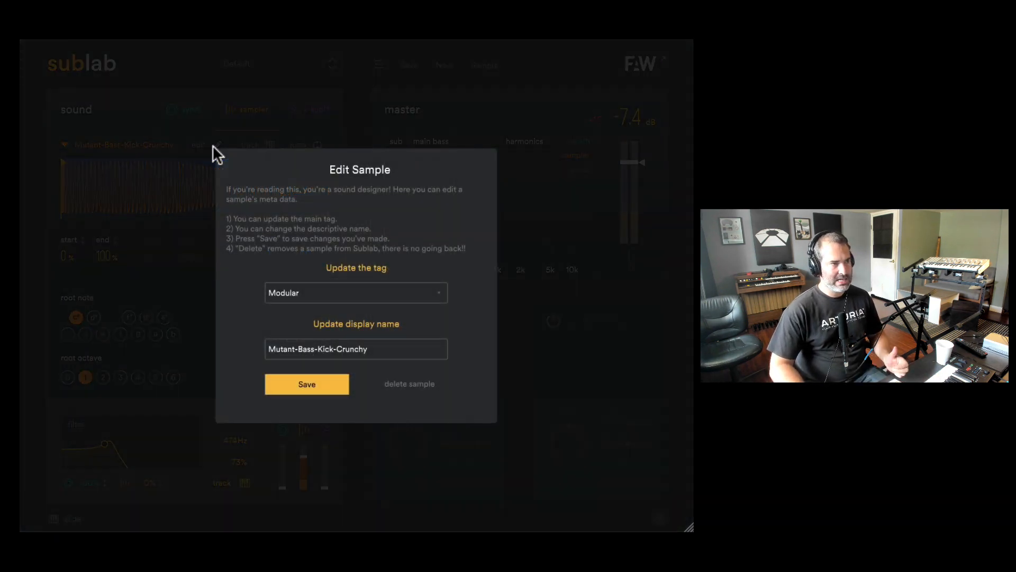
left_click(296, 384)
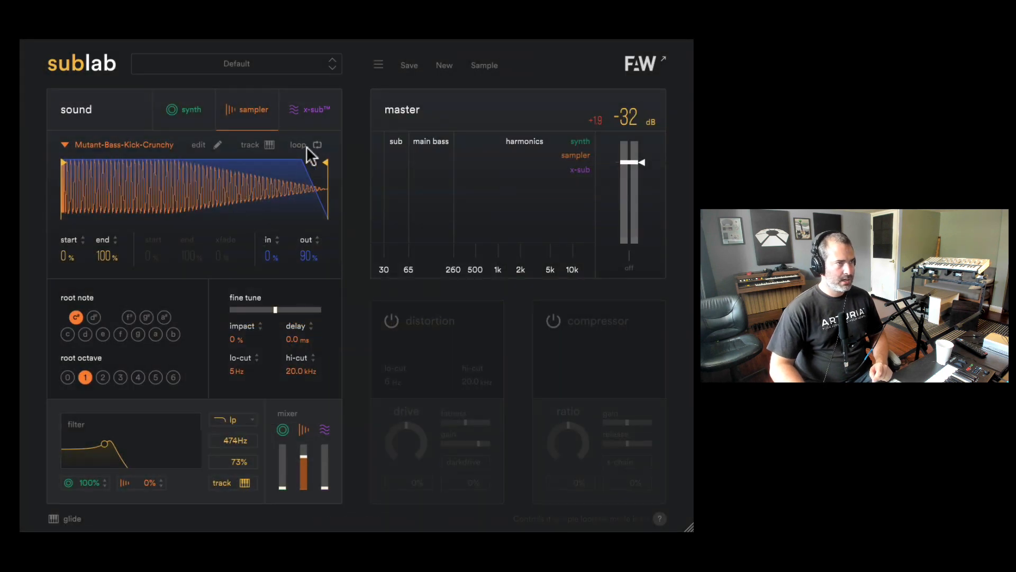
Step: Enable looping for the sample with the loop start at 27% and loop end at 77%, and set the fade-out to 100%
left_click(306, 146)
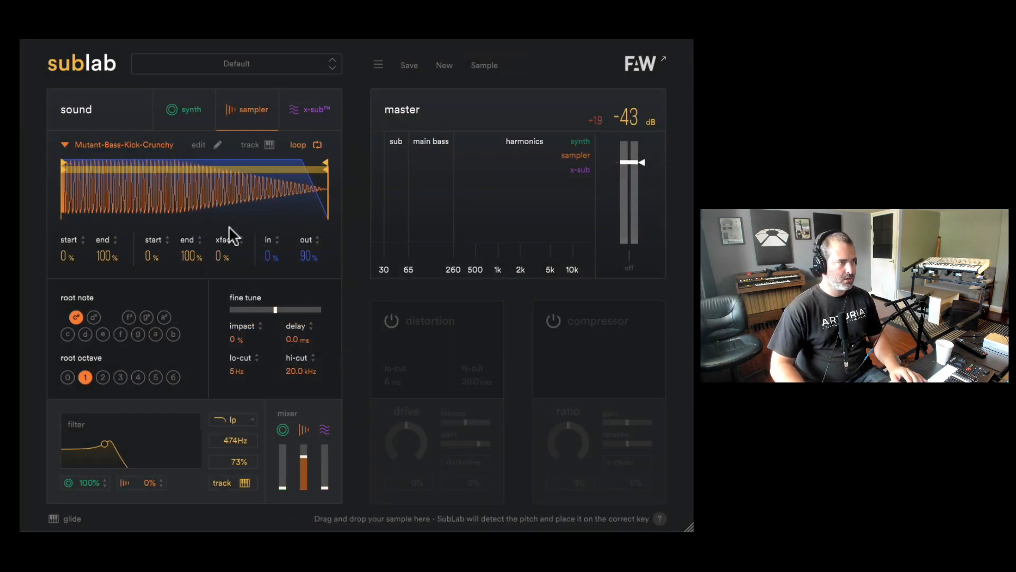
left_click_drag(189, 256, 187, 337)
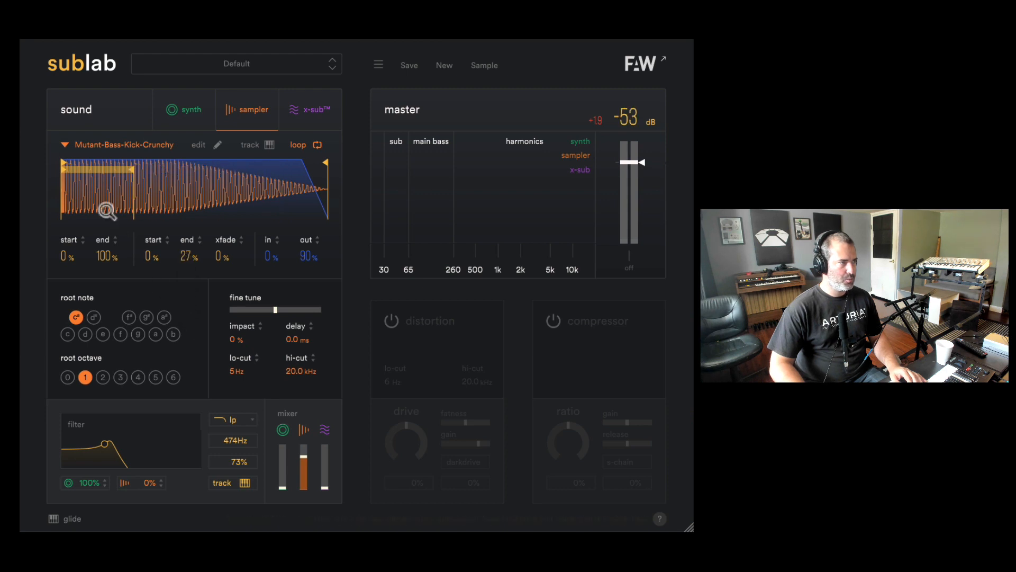
mouse_move(107, 168)
left_mouse_down()
mouse_move(186, 169)
mouse_move(98, 169)
mouse_move(381, 177)
left_mouse_up()
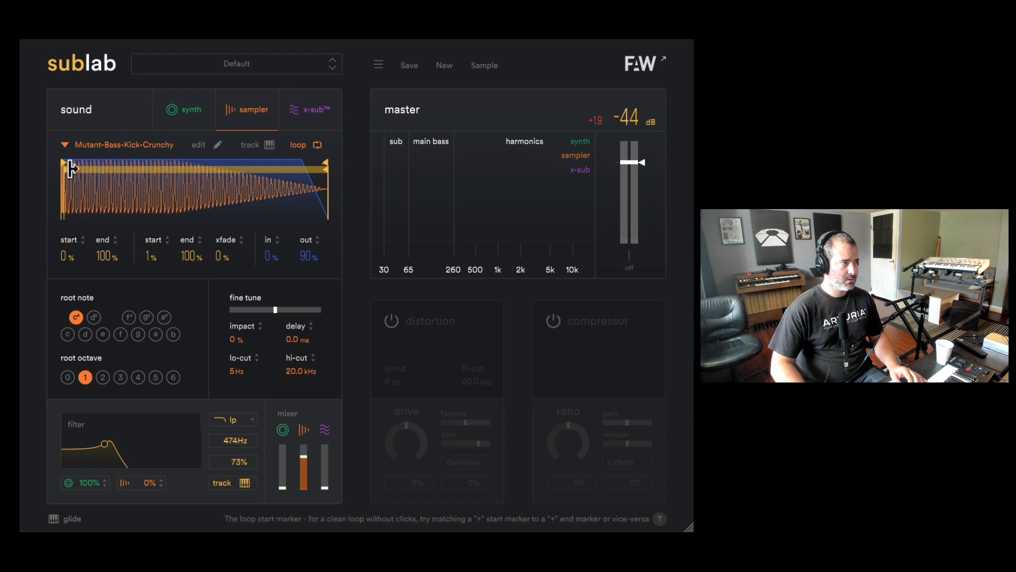
left_click_drag(63, 169, 135, 169)
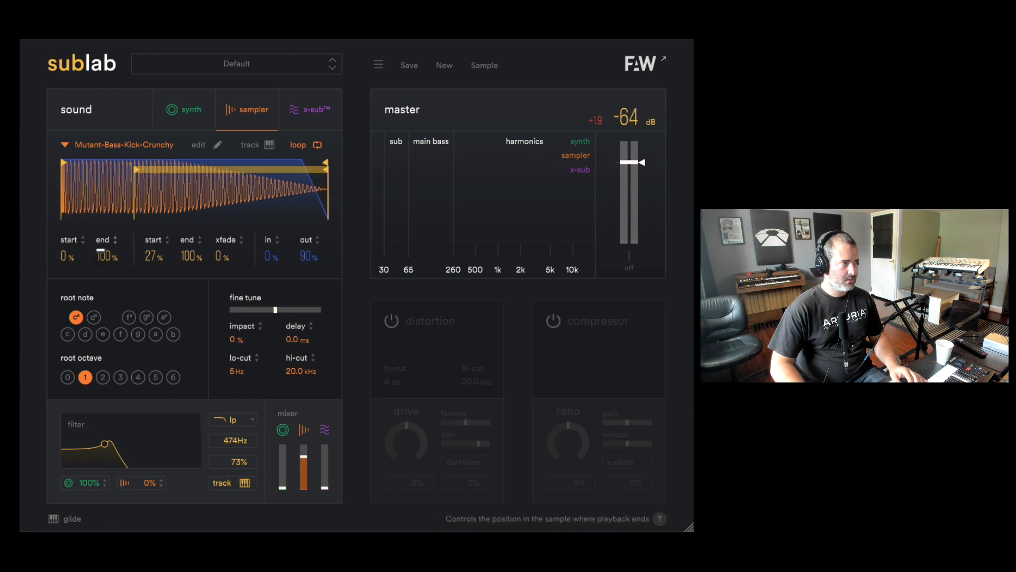
left_click_drag(325, 168, 264, 169)
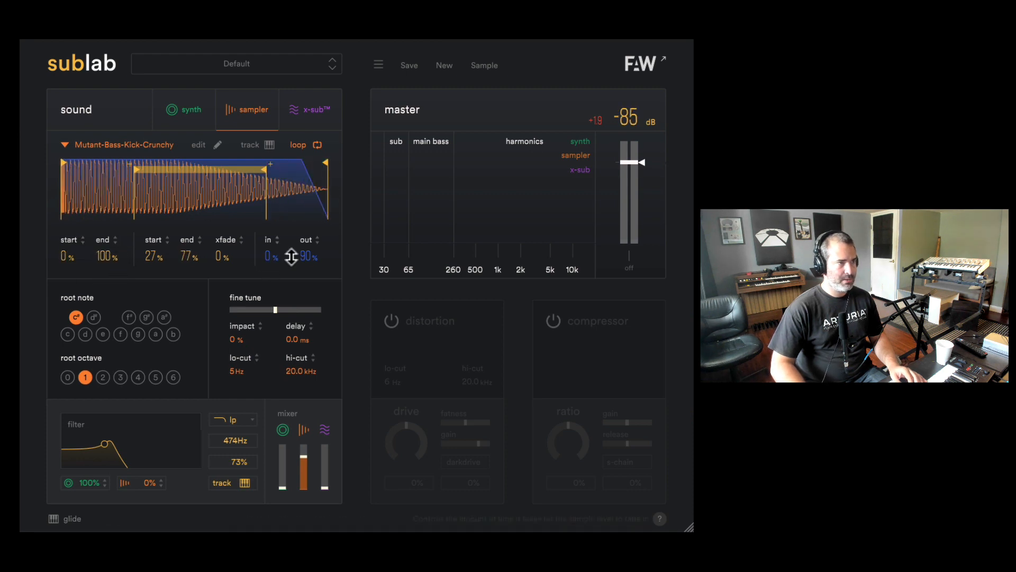
mouse_move(302, 257)
left_mouse_down()
mouse_move(301, 288)
mouse_move(301, 254)
left_mouse_up()
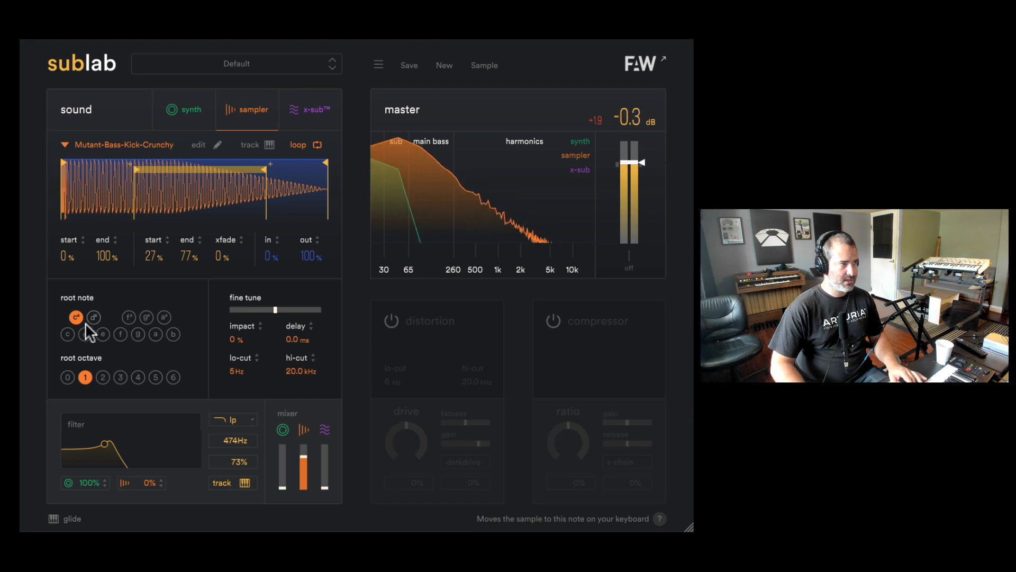
Step: Try root notes d, e, f and g and root octave 2, restoring root note c# and octave 1
left_click(85, 333)
left_click(104, 333)
left_click(120, 333)
left_click(138, 334)
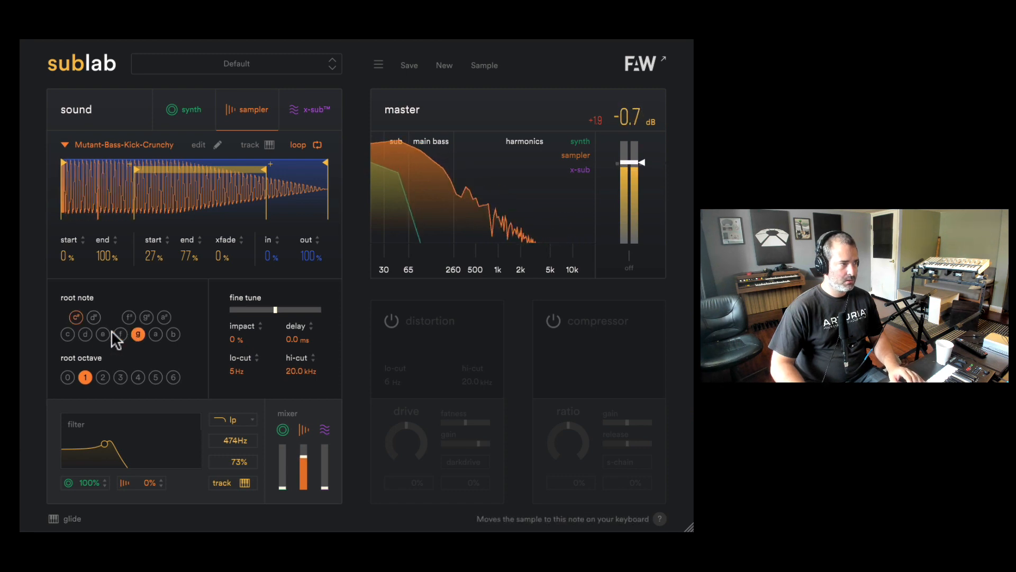
left_click(76, 316)
left_click(103, 377)
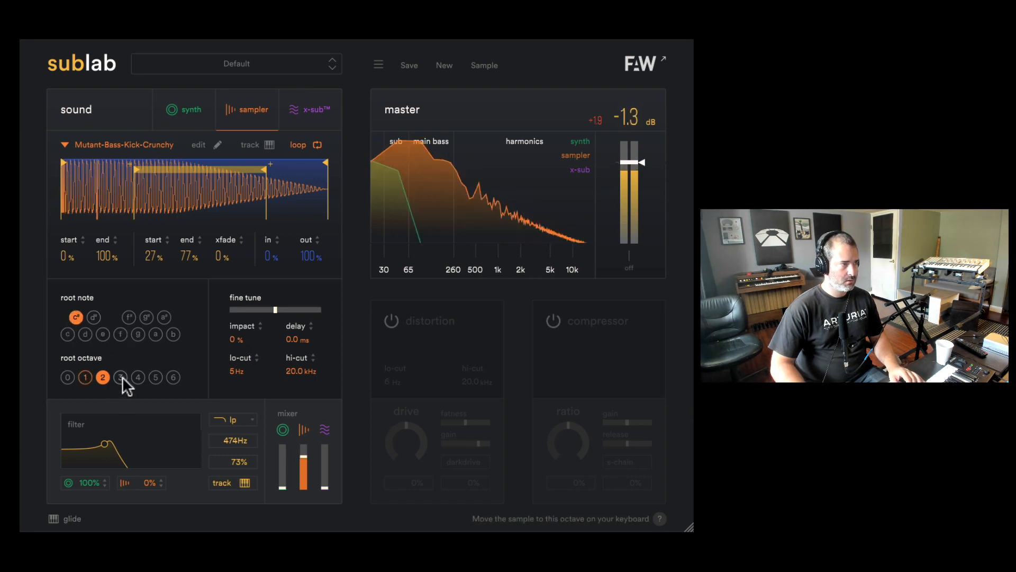
left_click(85, 377)
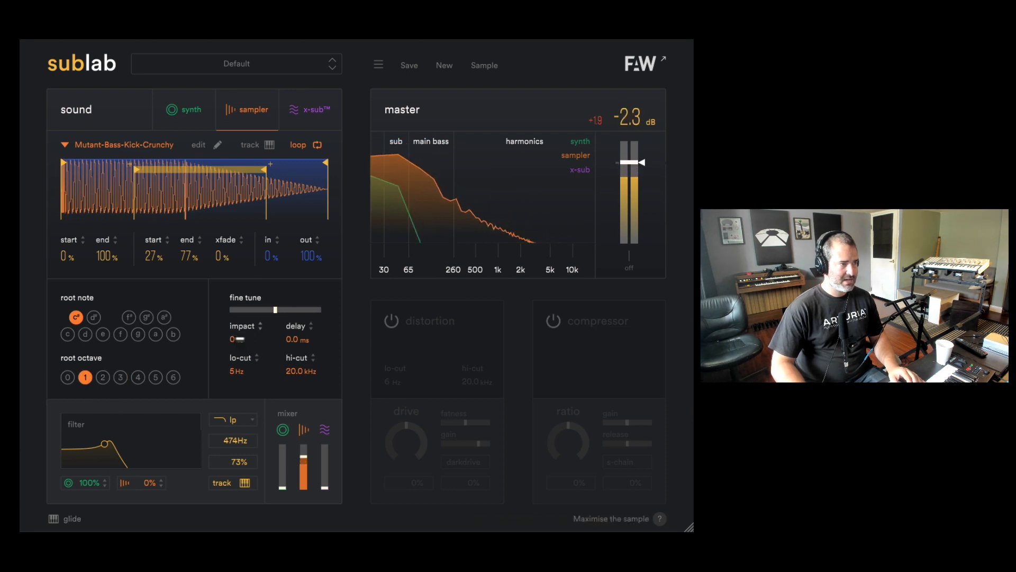
Step: Try the sample's impact at 100% and delays of 87 ms and 298 ms, resetting both and keeping the low cut at 5 Hz
left_click_drag(236, 338, 235, 198)
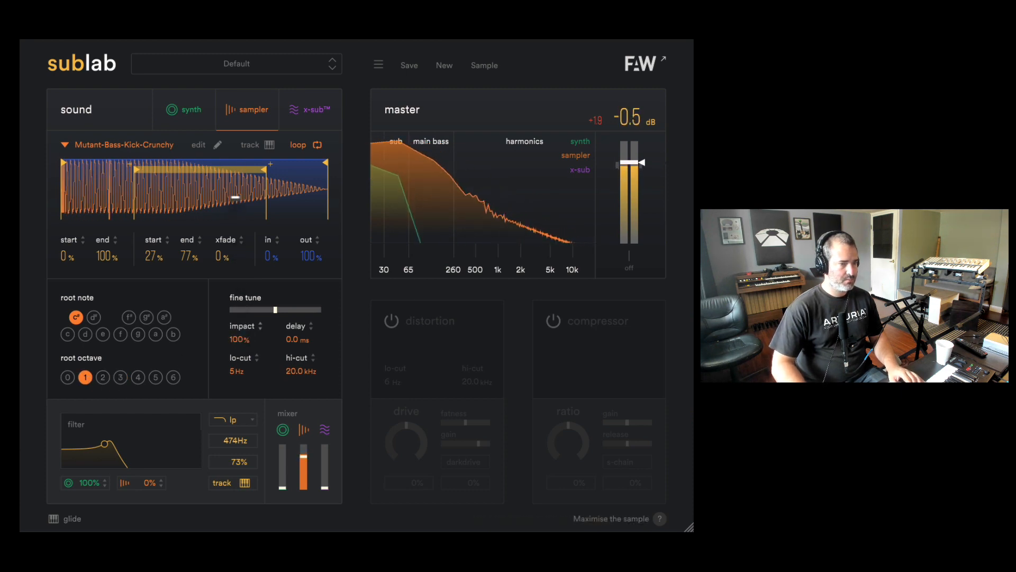
double_click(240, 340)
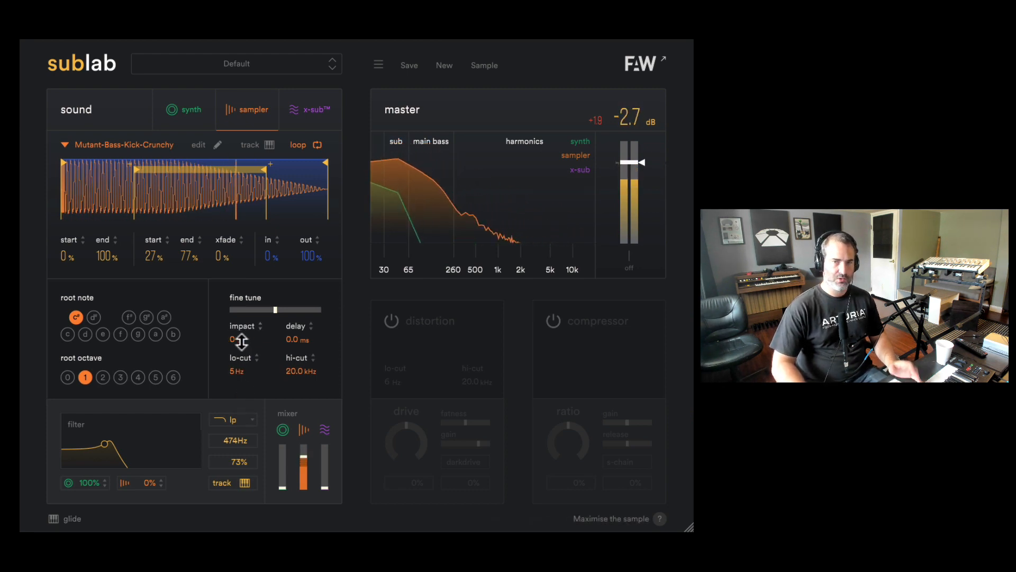
left_click_drag(312, 337, 306, 272)
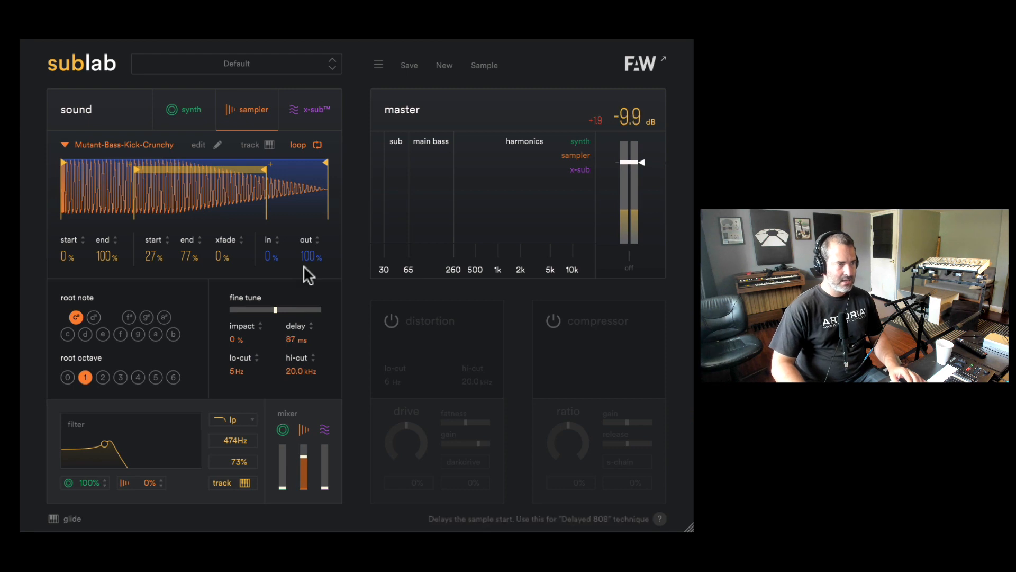
left_click_drag(301, 337, 304, 306)
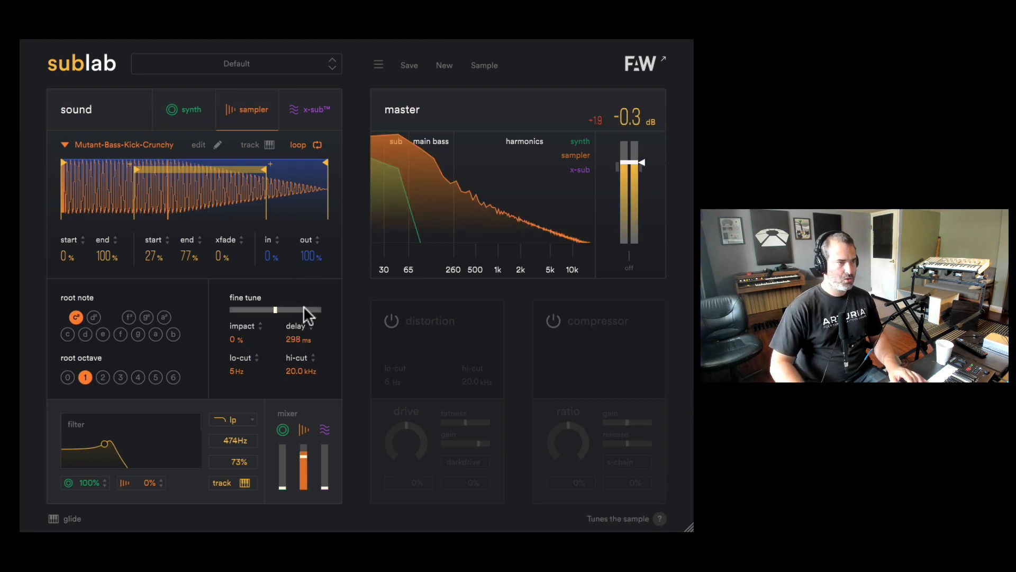
double_click(298, 334)
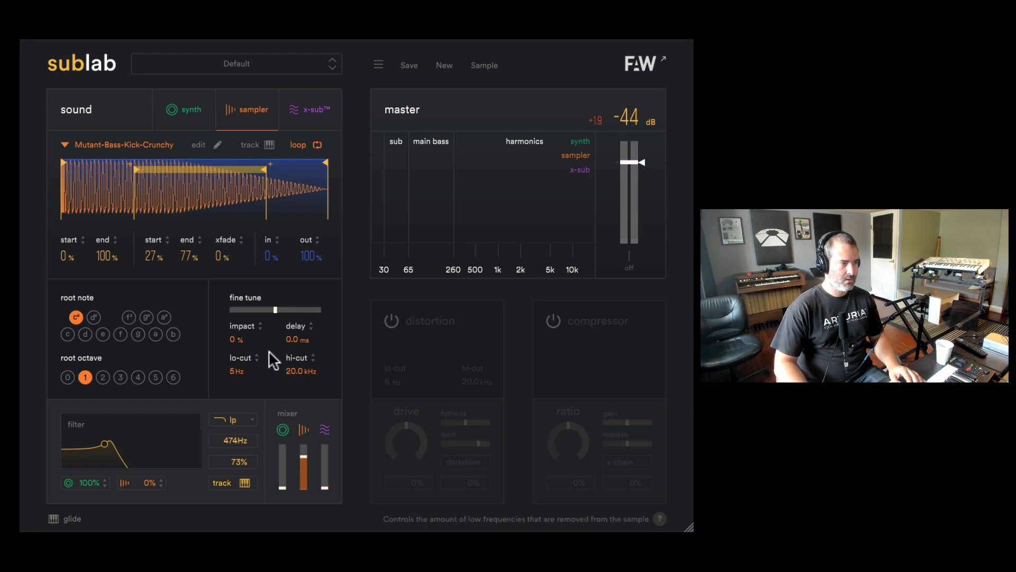
left_click_drag(242, 371, 302, 337)
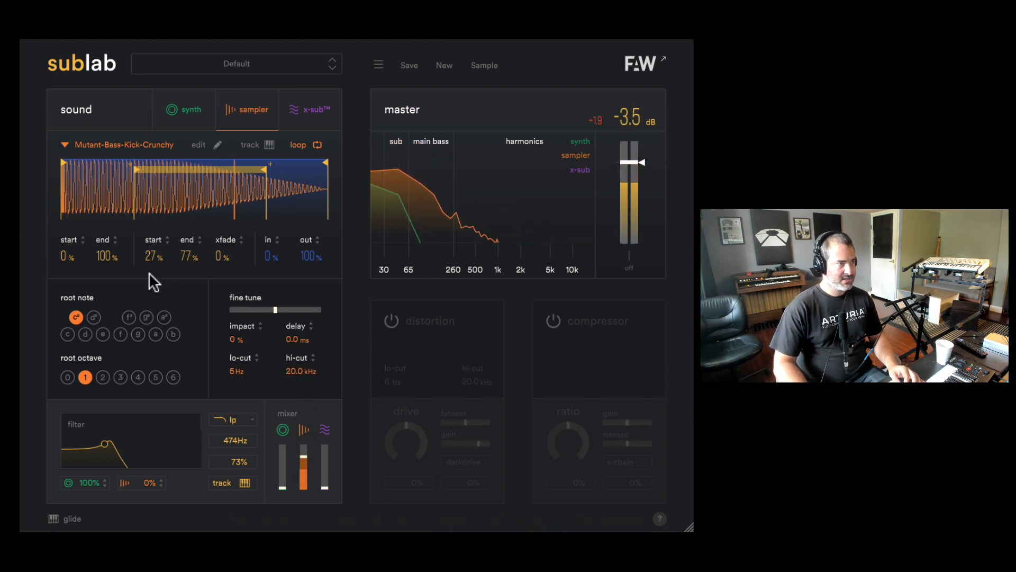
Step: Turn off looping and clear the current sample from the sampler
left_click(298, 147)
left_click(66, 143)
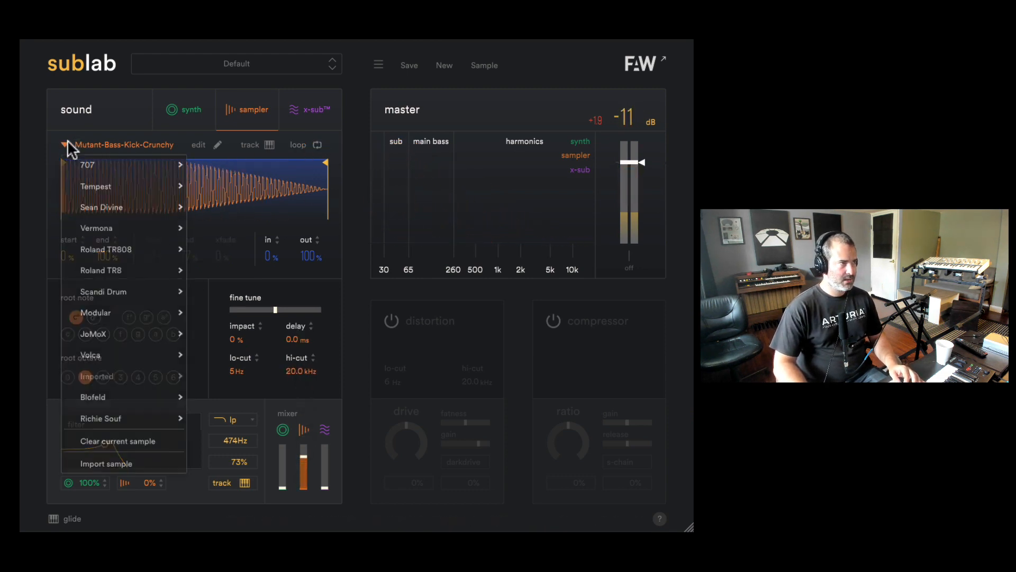
left_click(156, 444)
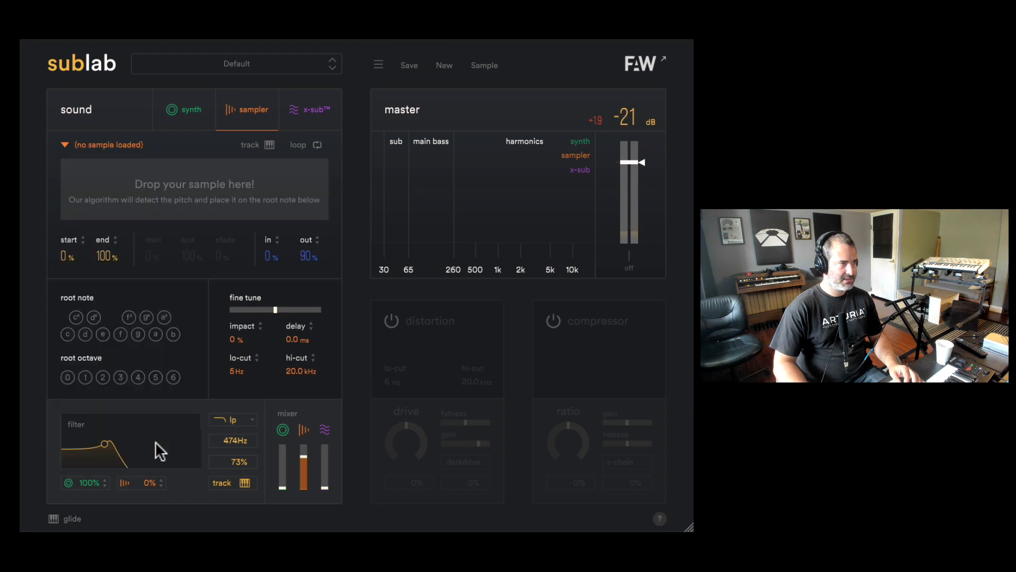
Step: Lower the sampler level to minimum and raise the x-sub level to about -0.6 dB in the mixer, and open the x-sub section
left_click(189, 110)
left_click_drag(275, 465, 326, 449)
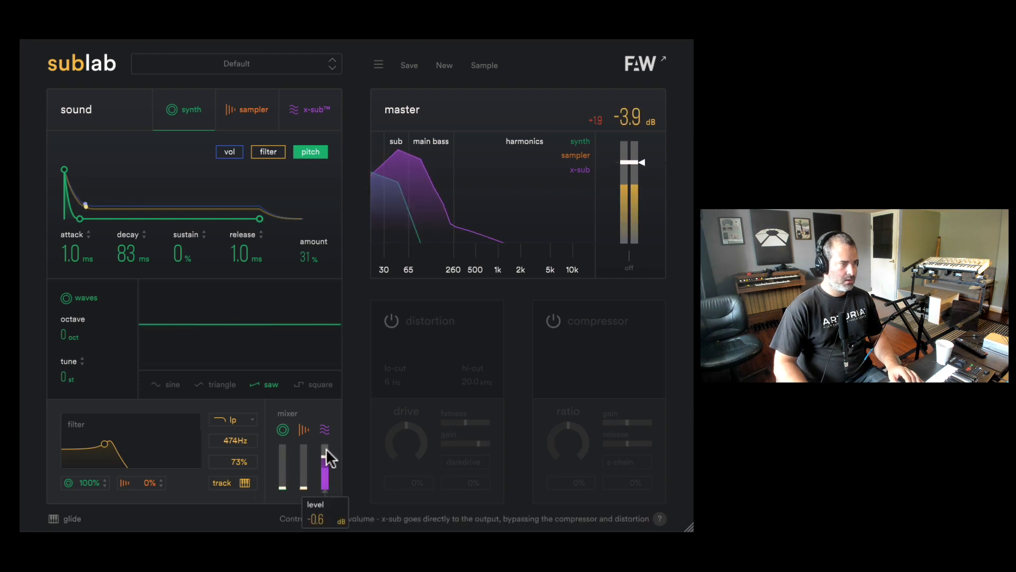
left_click(297, 111)
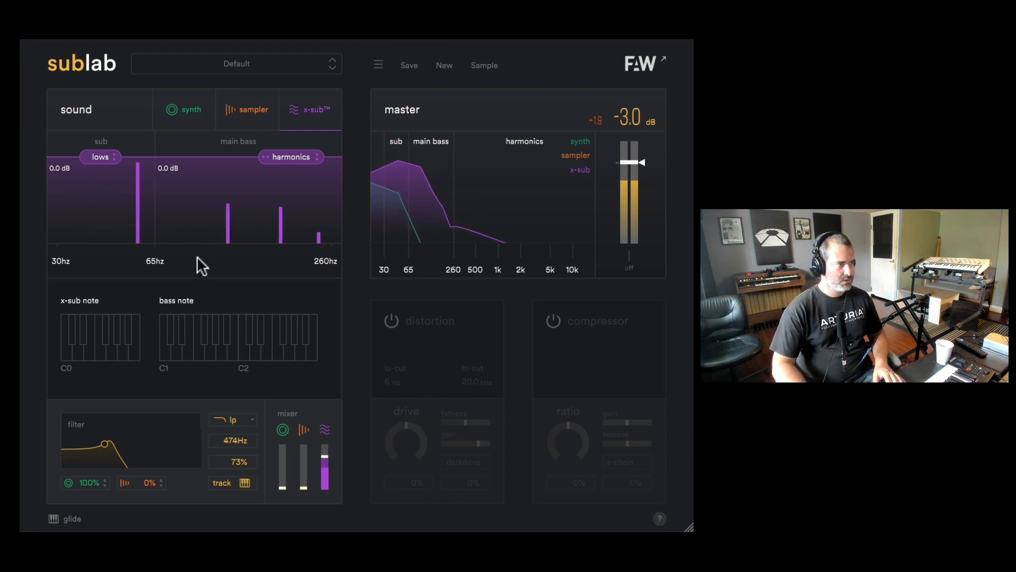
Step: Try a reduced x-sub lows level and restore it to 0.0 dB, and shift the harmonics control fully toward the higher frequencies at 0.0 dB
left_click_drag(105, 157, 113, 228)
left_click_drag(287, 156, 318, 127)
left_click_drag(102, 228, 114, 108)
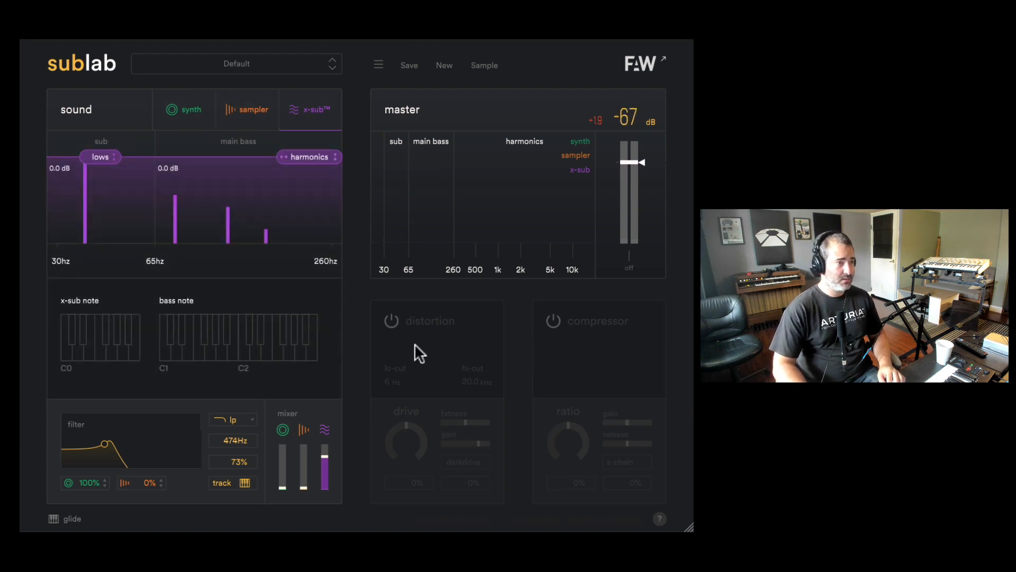
Step: Turn on the distortion effect and raise the synth level in the mixer
left_click(392, 322)
left_click_drag(285, 488, 282, 448)
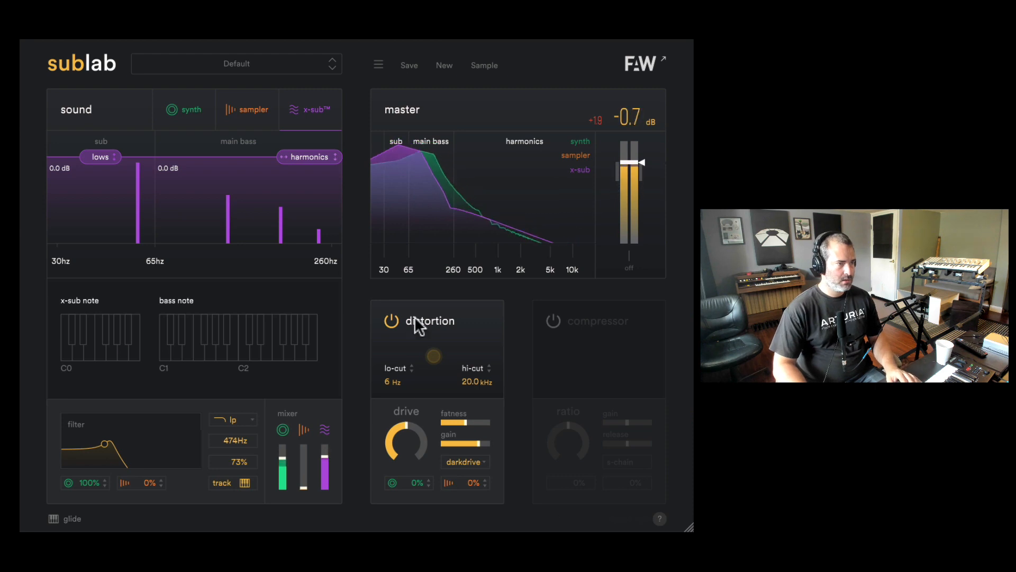
Step: Compare the sound with distortion bypassed and active, and set the synth's distortion amount to 33%
left_click(392, 319)
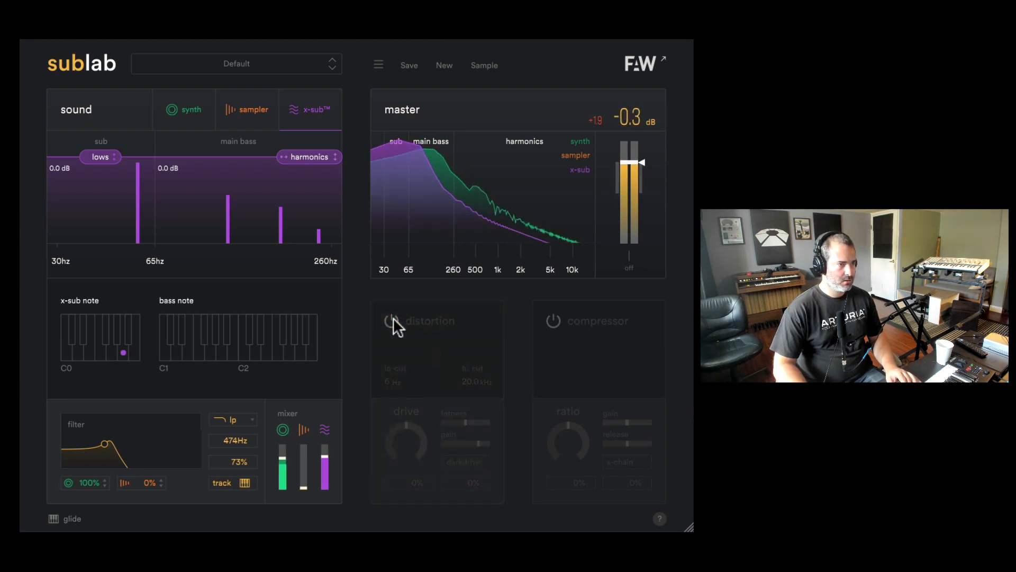
left_click(392, 318)
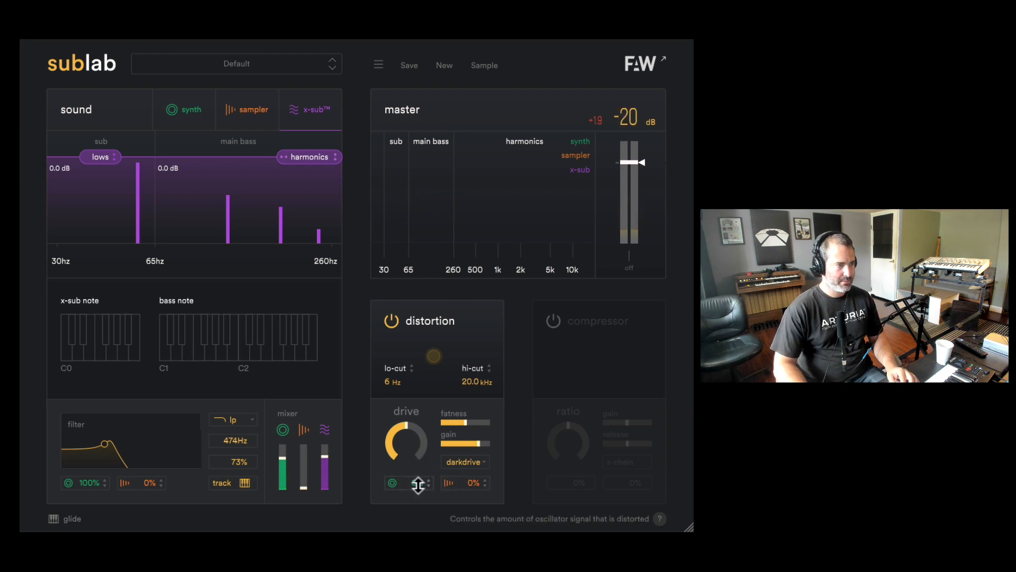
left_click_drag(418, 482, 421, 418)
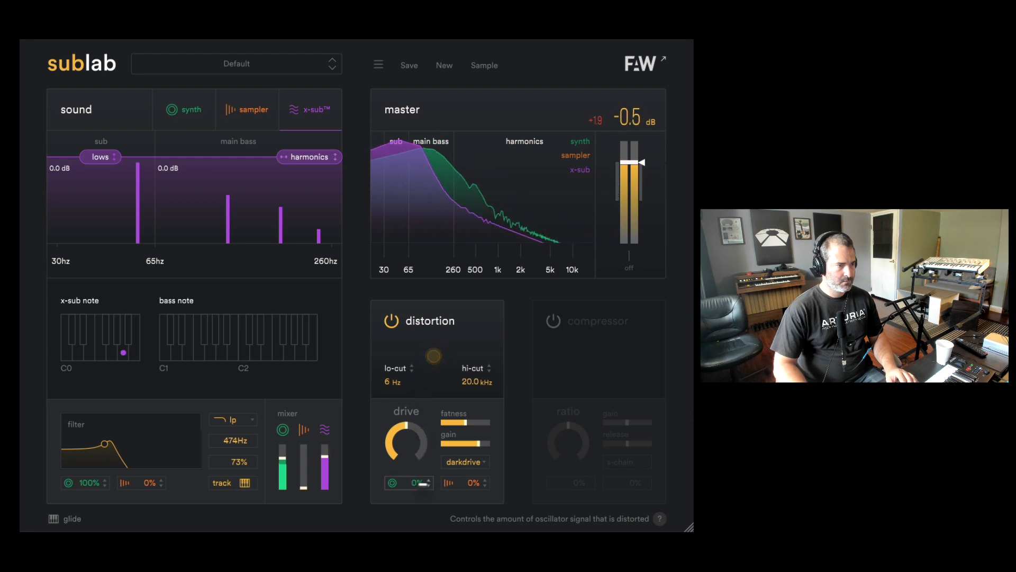
left_click_drag(423, 470, 422, 467)
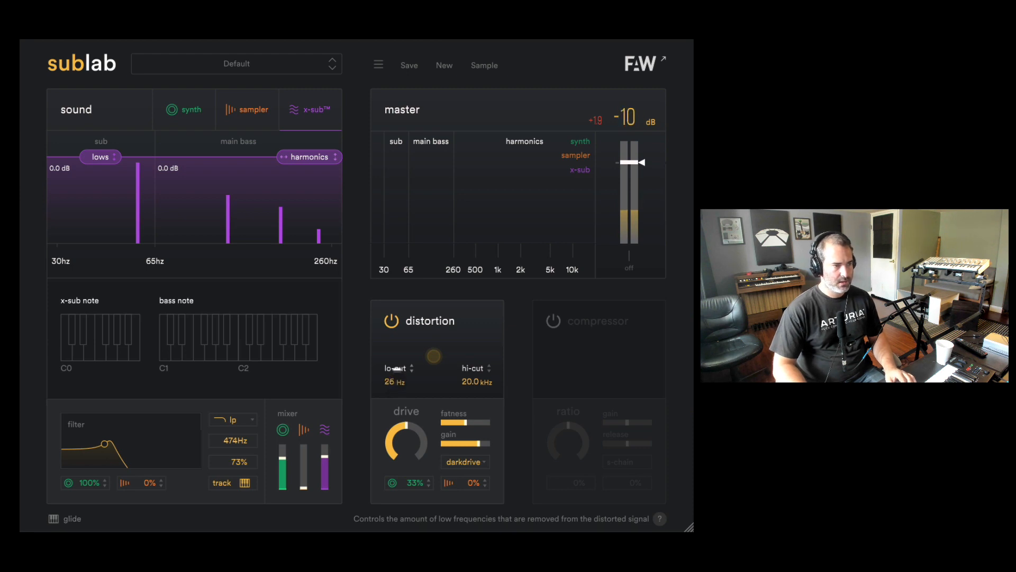
Step: Try different distortion lo-cut values, leave it at 9 Hz, and raise the fatness to maximum
left_click_drag(397, 369, 398, 345)
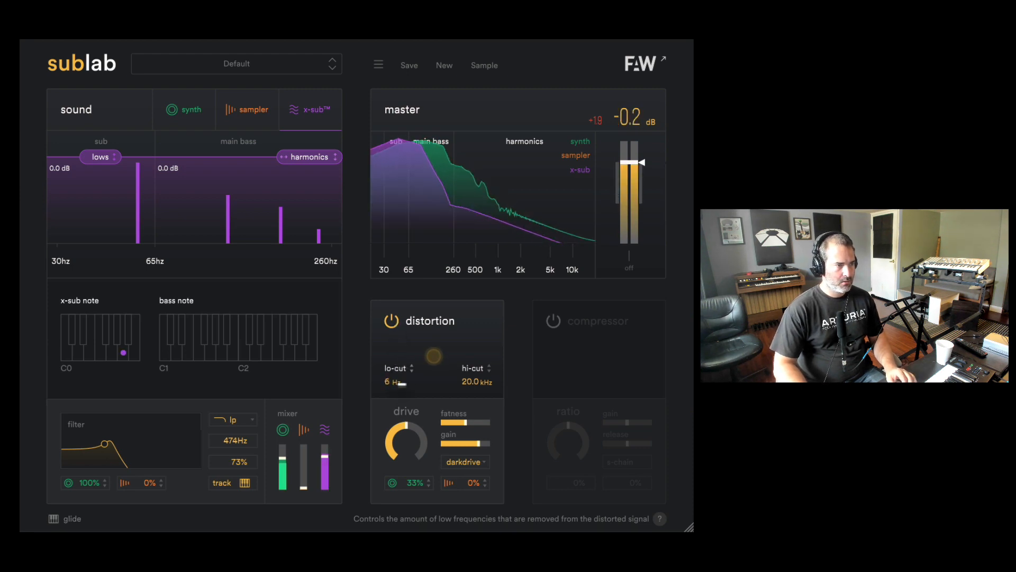
left_click_drag(402, 383, 403, 380)
left_click_drag(465, 381, 516, 424)
Step: Raise the distortion drive to maximum and increase the distortion gain slightly
left_click_drag(415, 437, 427, 392)
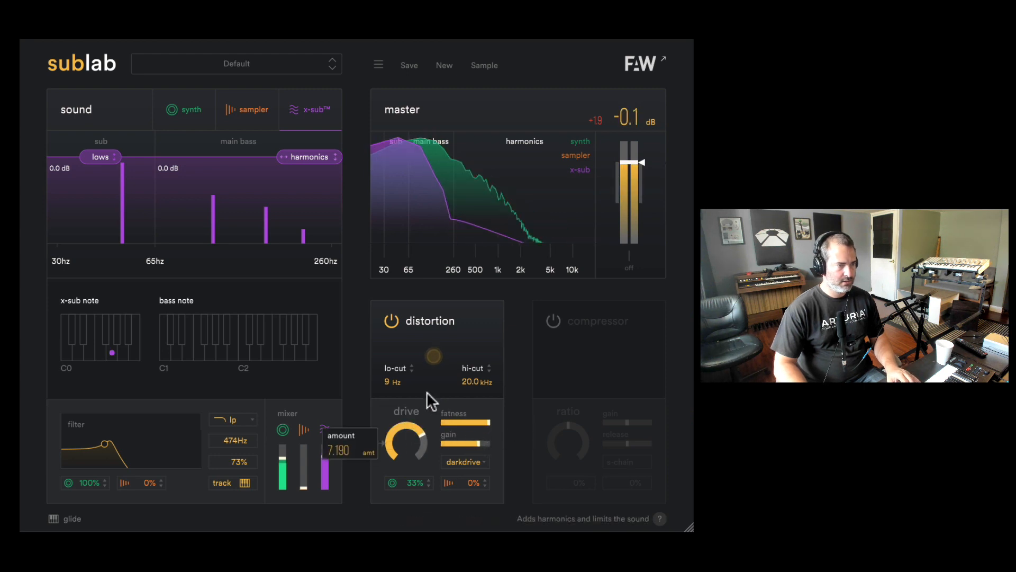
left_click_drag(434, 353, 433, 353)
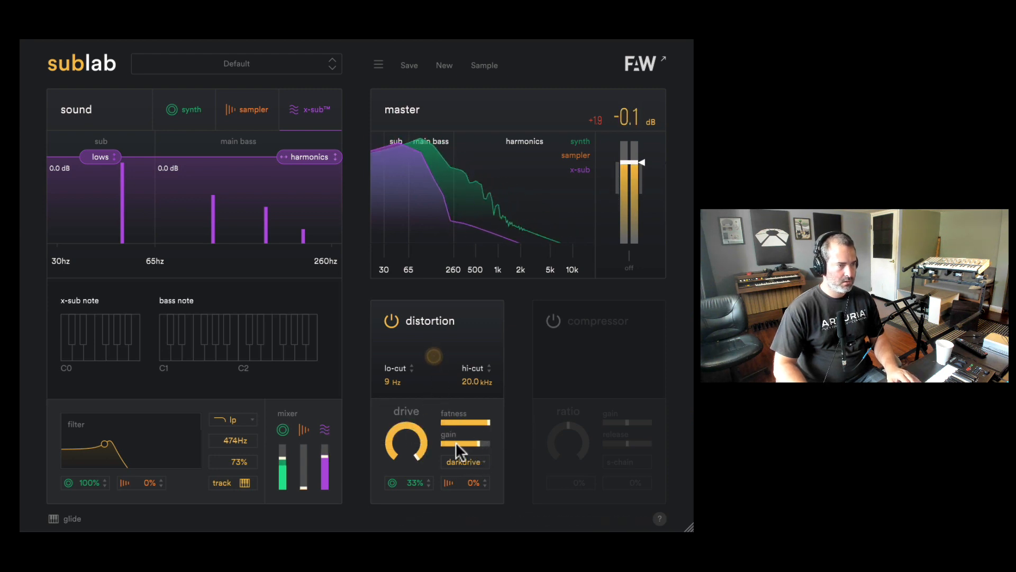
left_click_drag(456, 443, 469, 442)
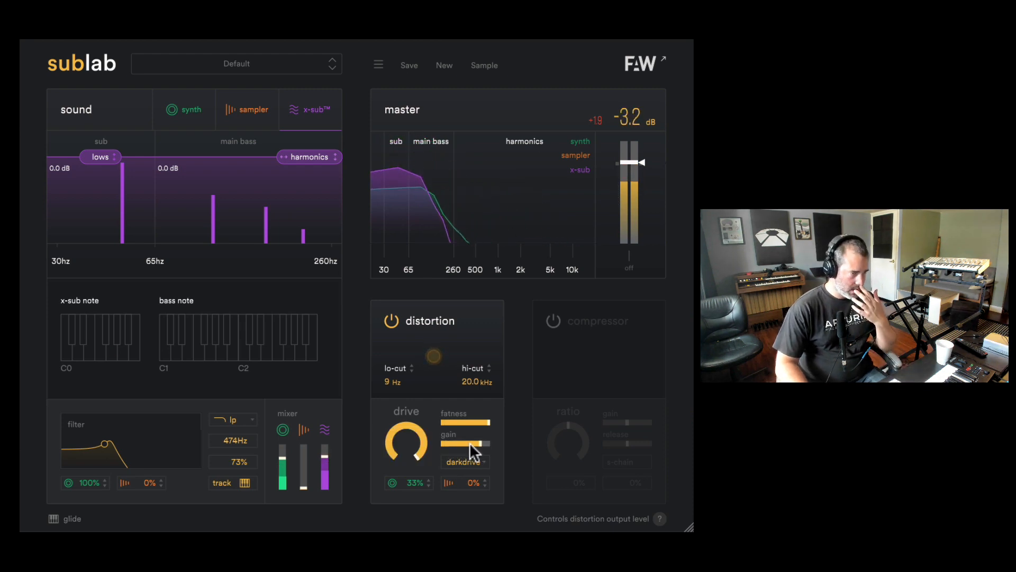
Step: Try the overdrive and grunge distortion types and settle on tube
left_click(471, 462)
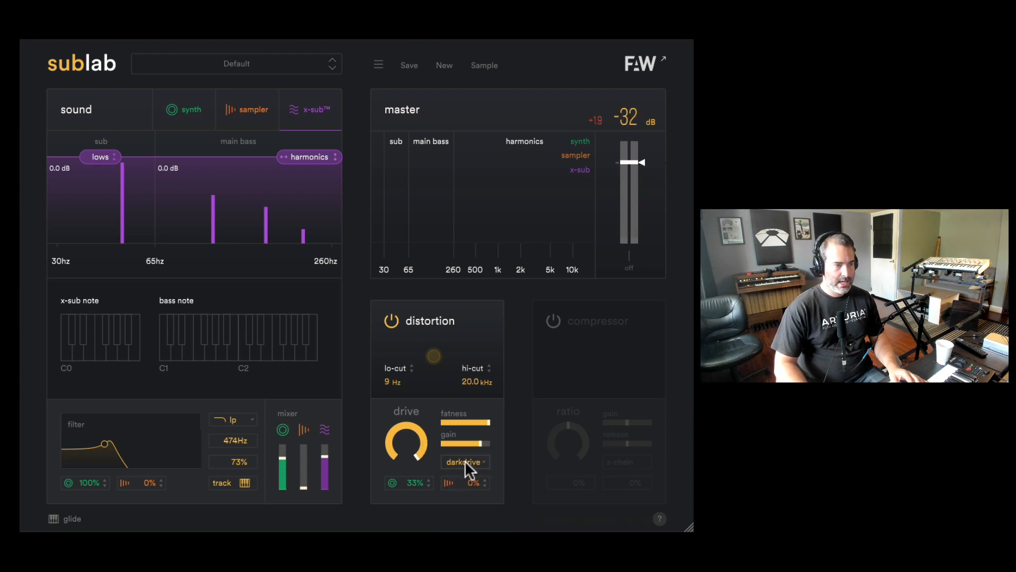
left_click(465, 460)
left_click(475, 487)
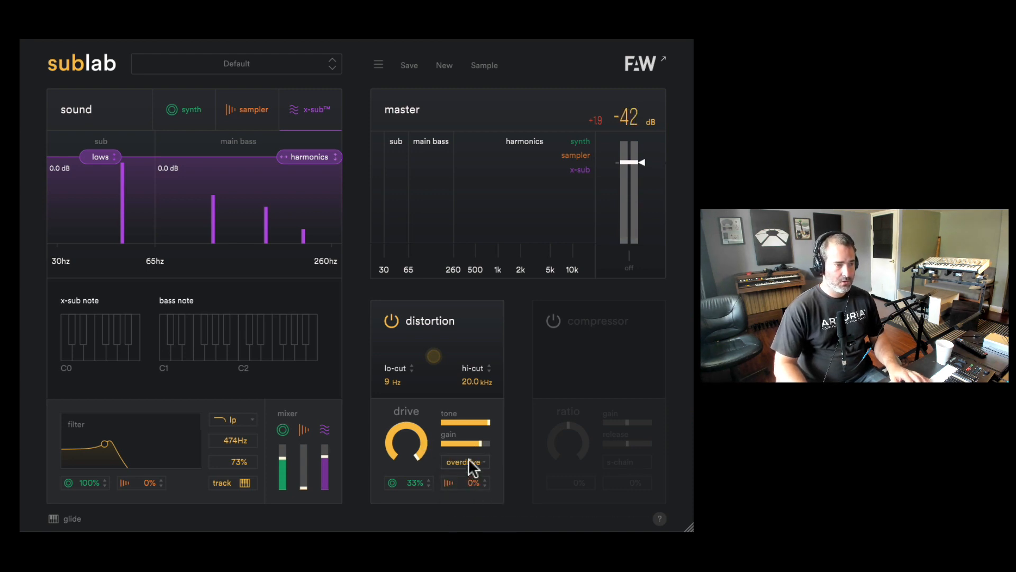
left_click(468, 462)
left_click(471, 500)
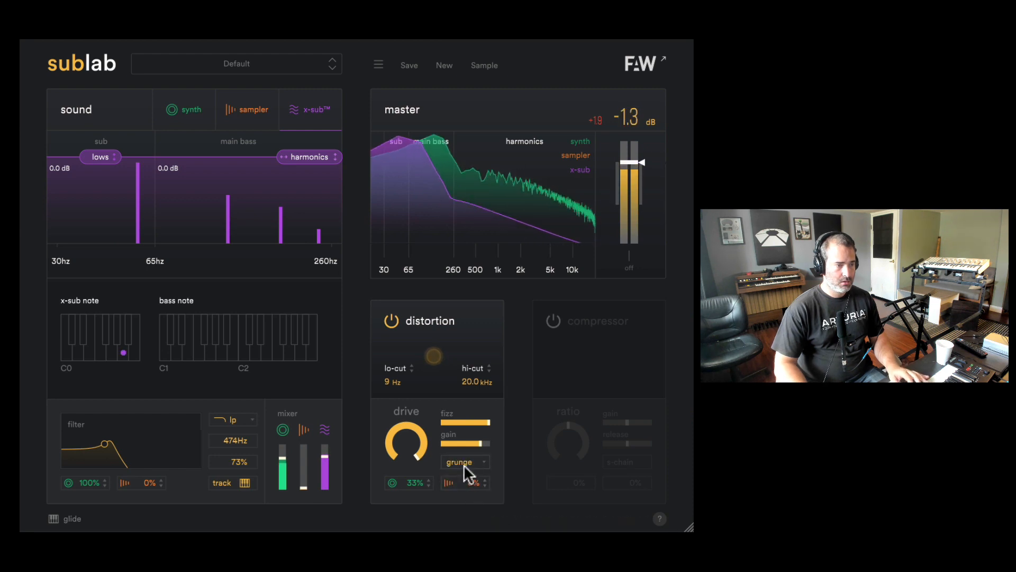
left_click(463, 465)
left_click(467, 516)
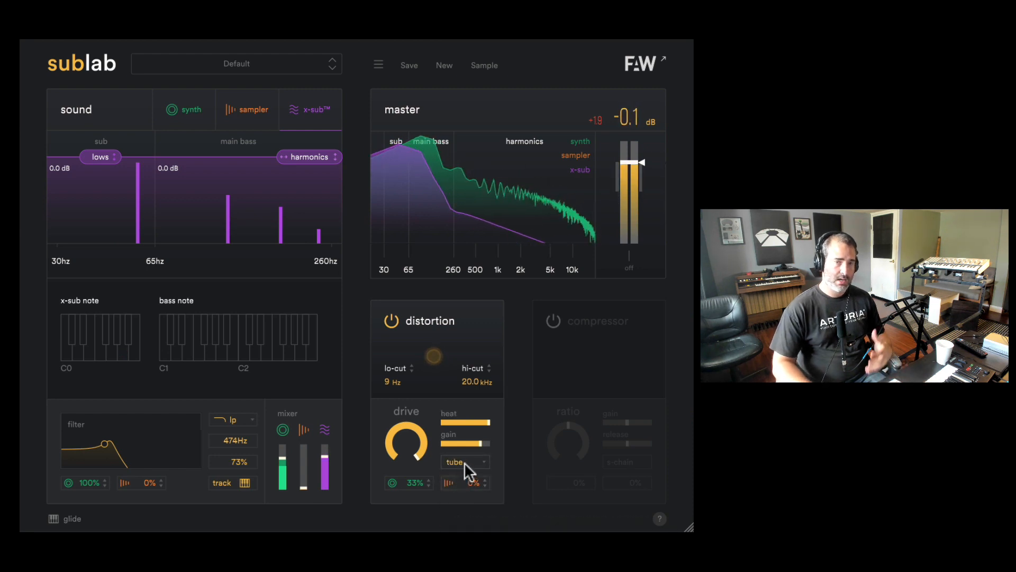
left_click(465, 462)
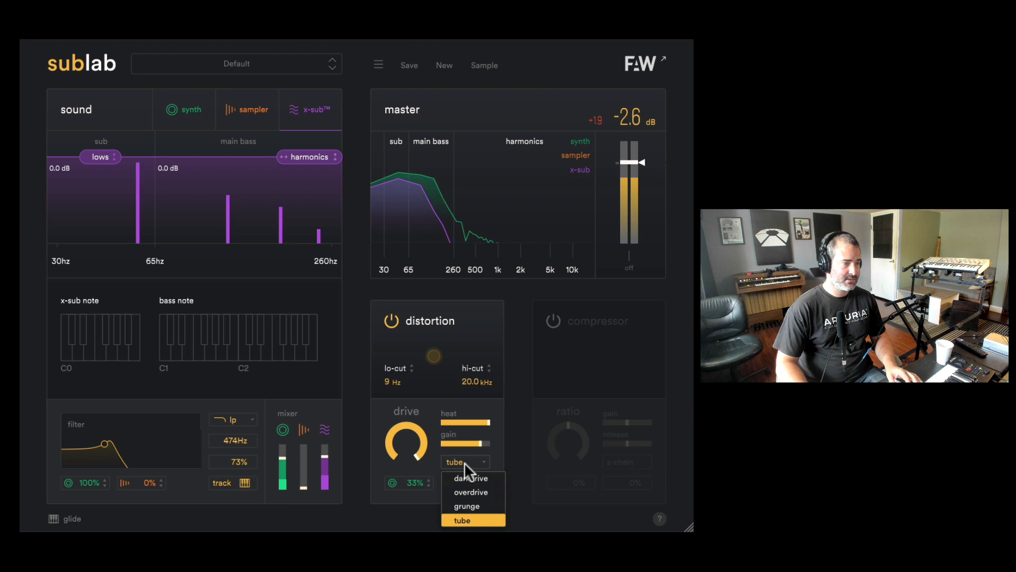
Step: Reset the synth's distortion amount to 0%, and turn off distortion in favour of the compressor
left_click(411, 465)
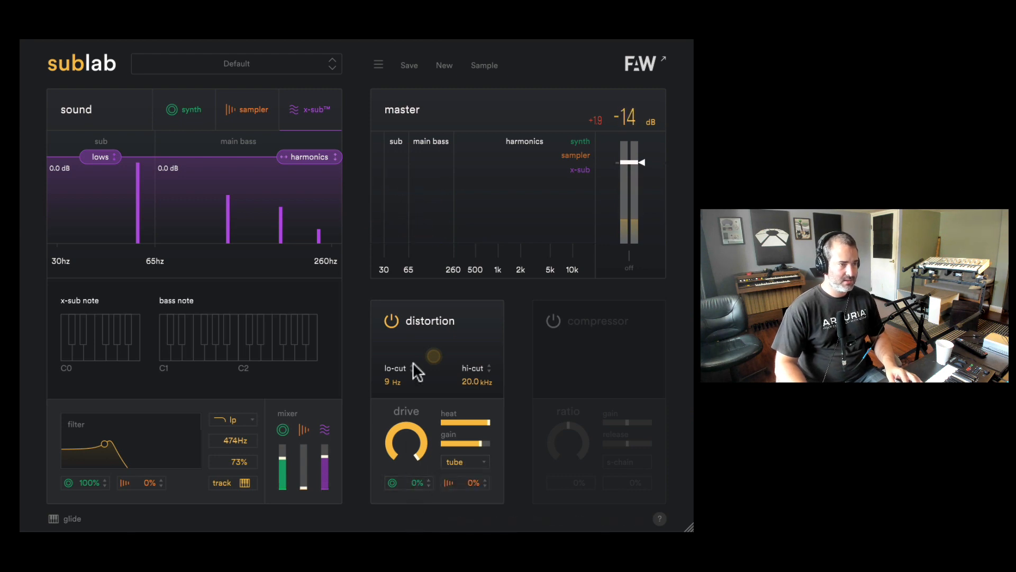
left_click(391, 319)
left_click(553, 320)
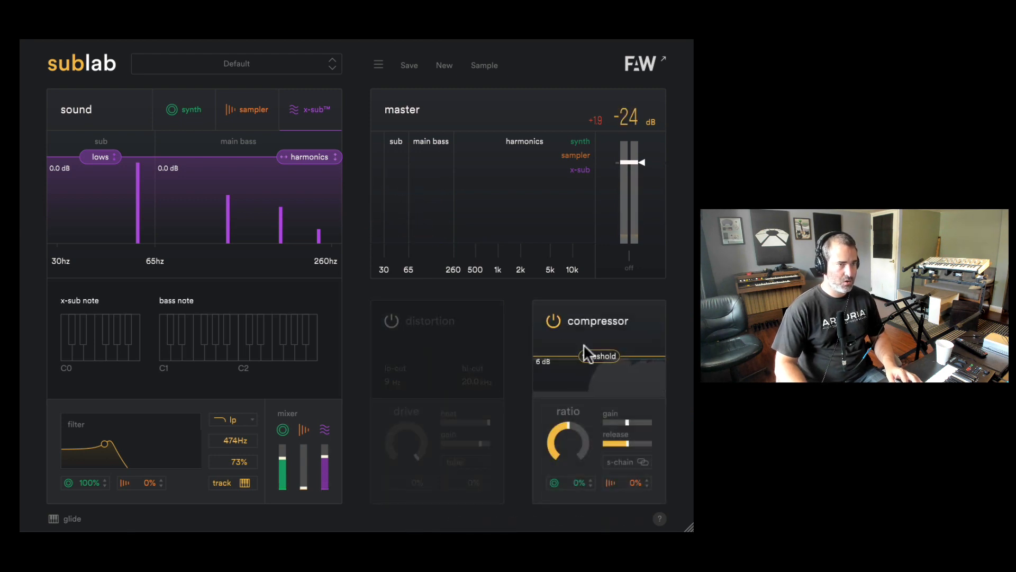
Step: Set the compressor threshold to -38 dB and its synth amount to 100%, raise its gain, and turn the compressor off
left_click_drag(603, 354, 608, 395)
left_click_drag(580, 482, 577, 341)
left_click_drag(597, 390, 597, 379)
left_click_drag(624, 422, 646, 421)
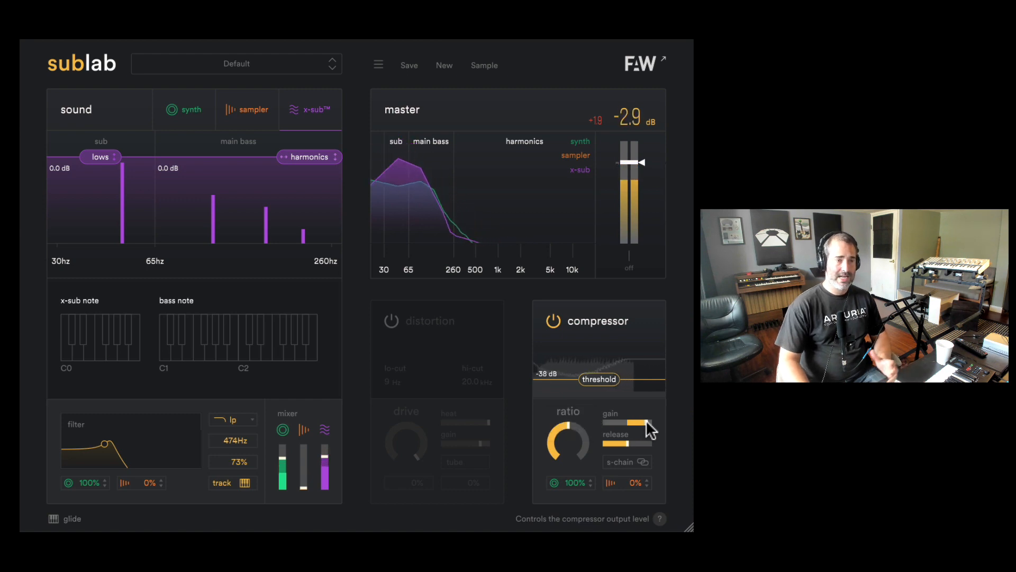
left_click(553, 321)
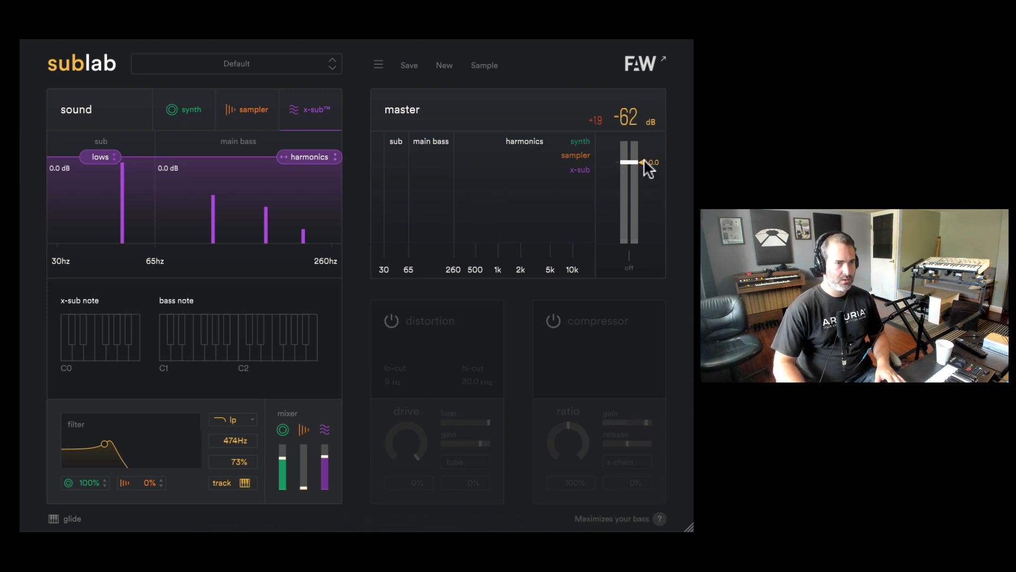
Step: Try a strongly reduced master level and leave it slightly below its original position
mouse_move(631, 169)
left_mouse_down()
mouse_move(624, 239)
mouse_move(629, 164)
mouse_move(638, 249)
left_mouse_up()
mouse_move(630, 160)
left_mouse_down()
mouse_move(628, 221)
mouse_move(631, 164)
mouse_move(641, 231)
mouse_move(648, 141)
mouse_move(642, 211)
mouse_move(646, 167)
left_mouse_up()
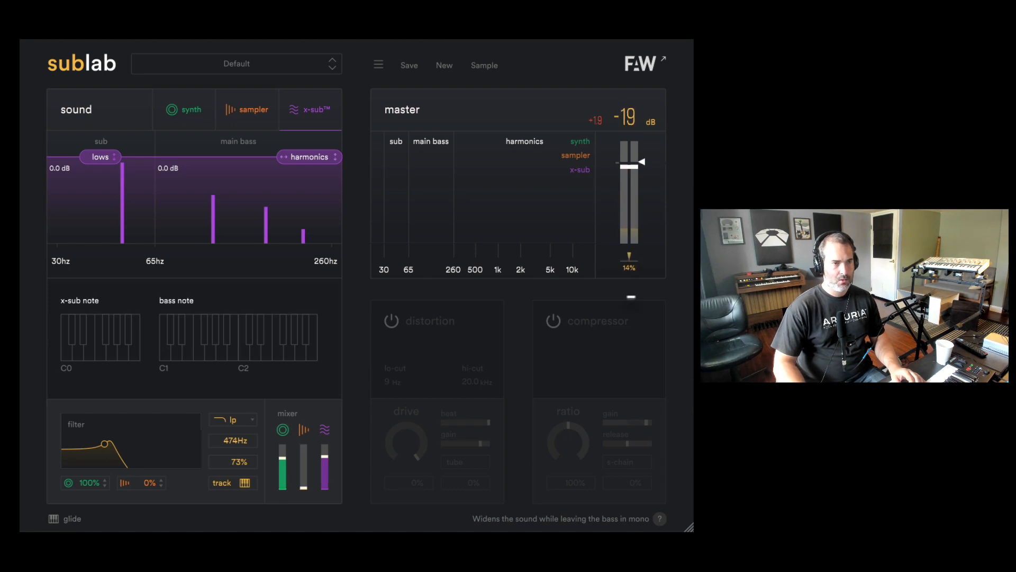
Step: Try several master stereo width amounts, including 43%, and return the width to off
left_click_drag(631, 297, 632, 335)
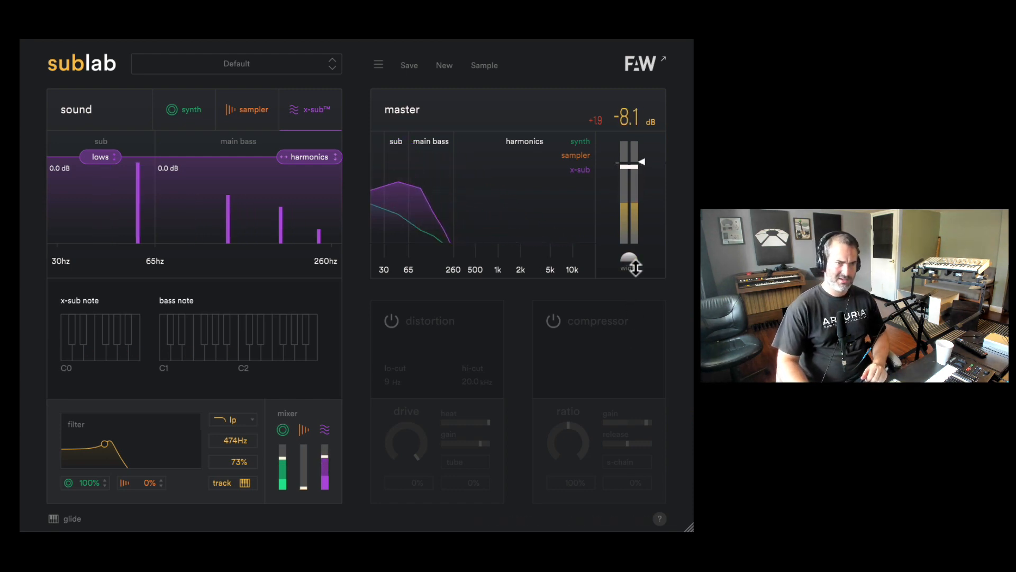
left_click_drag(636, 268, 635, 293)
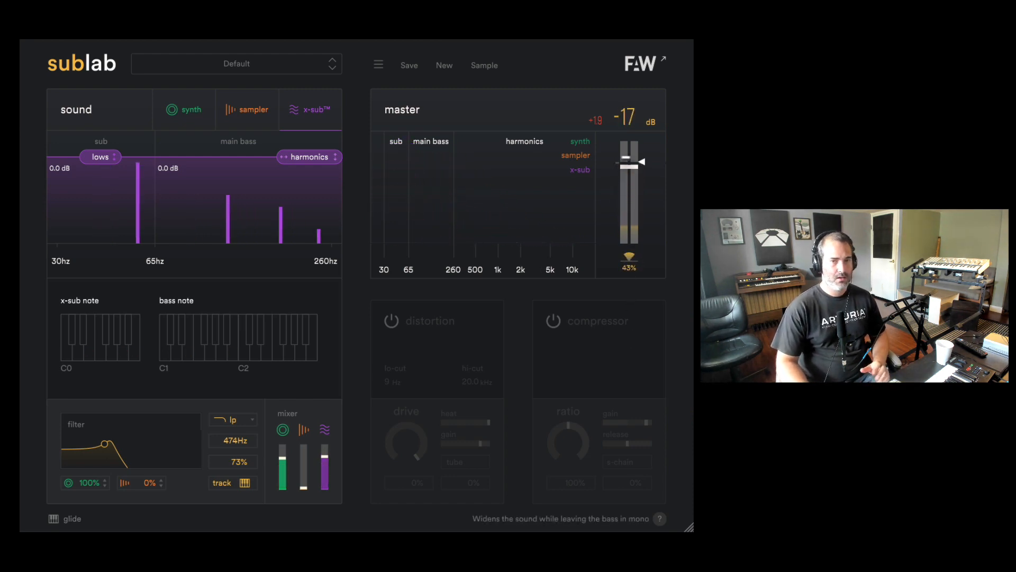
left_click_drag(627, 161, 624, 152)
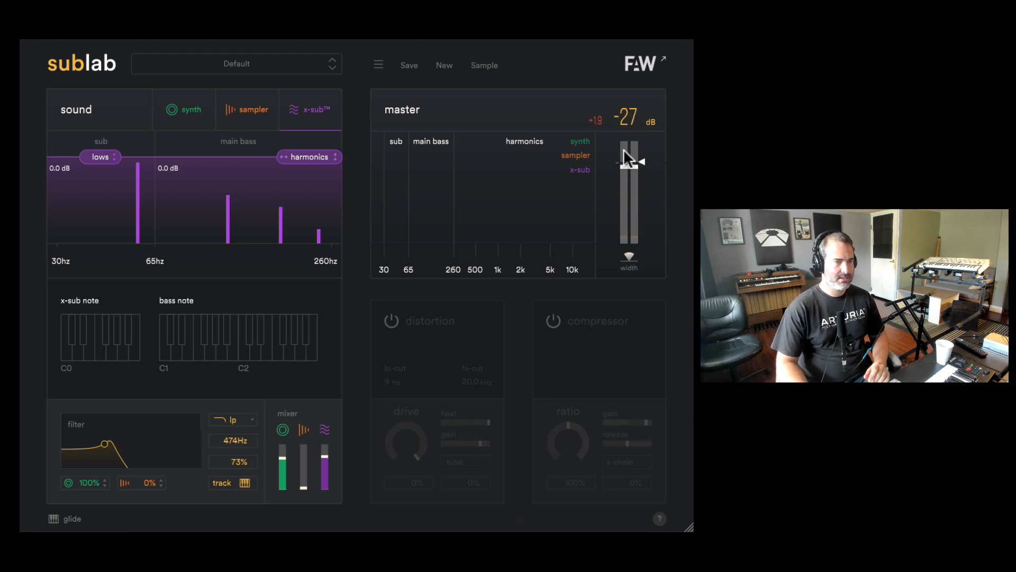
left_click_drag(636, 256, 633, 211)
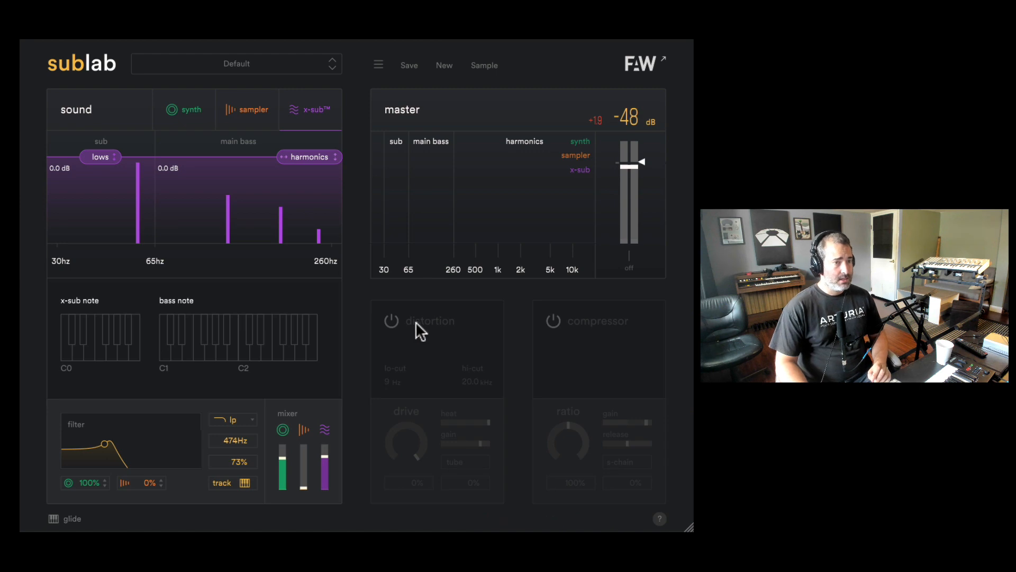
Step: Open the glide settings and set the global tuning to -1 semitone
left_click(72, 518)
left_click(55, 519)
left_click(55, 518)
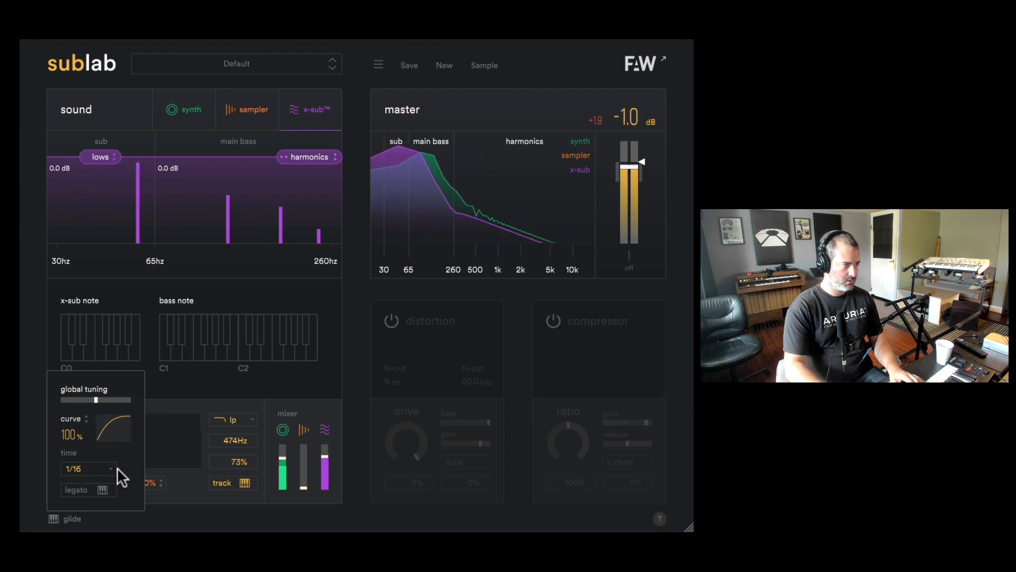
mouse_move(96, 396)
left_mouse_down()
mouse_move(107, 394)
mouse_move(96, 398)
left_mouse_up()
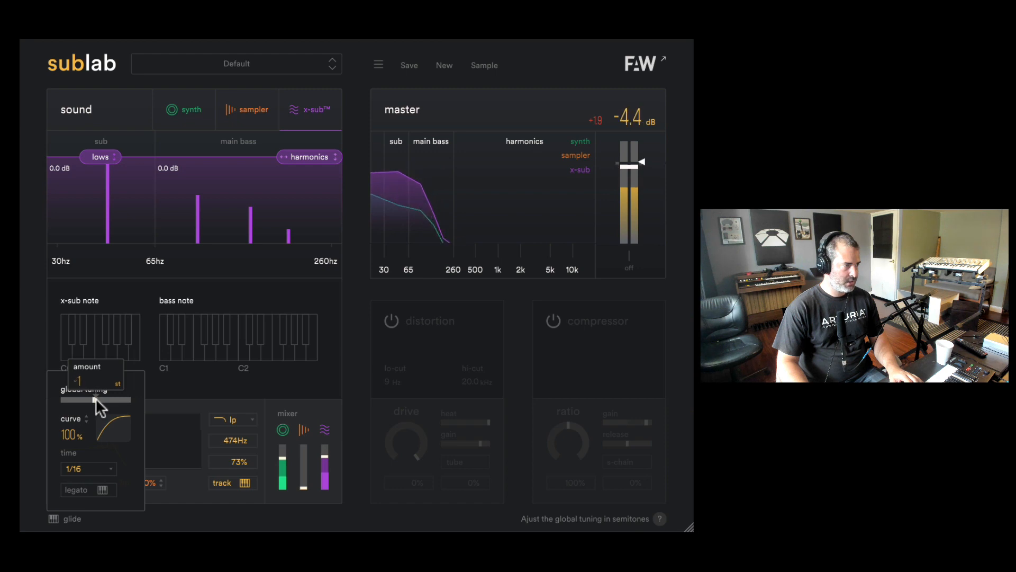
Step: Try the glide curve at 41% and 100%, and set it to 64%
left_click_drag(69, 434, 76, 465)
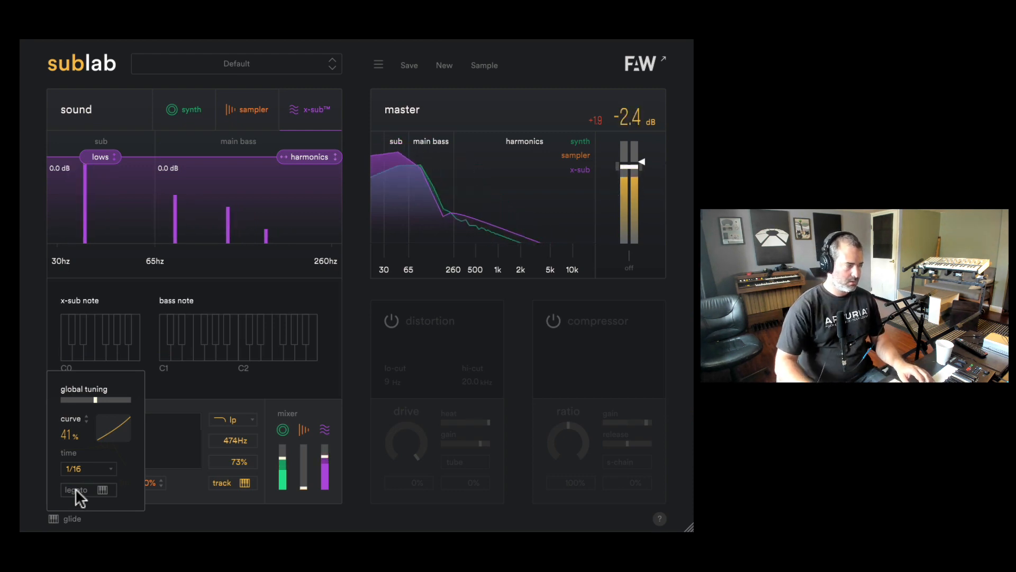
left_click_drag(78, 393, 78, 374)
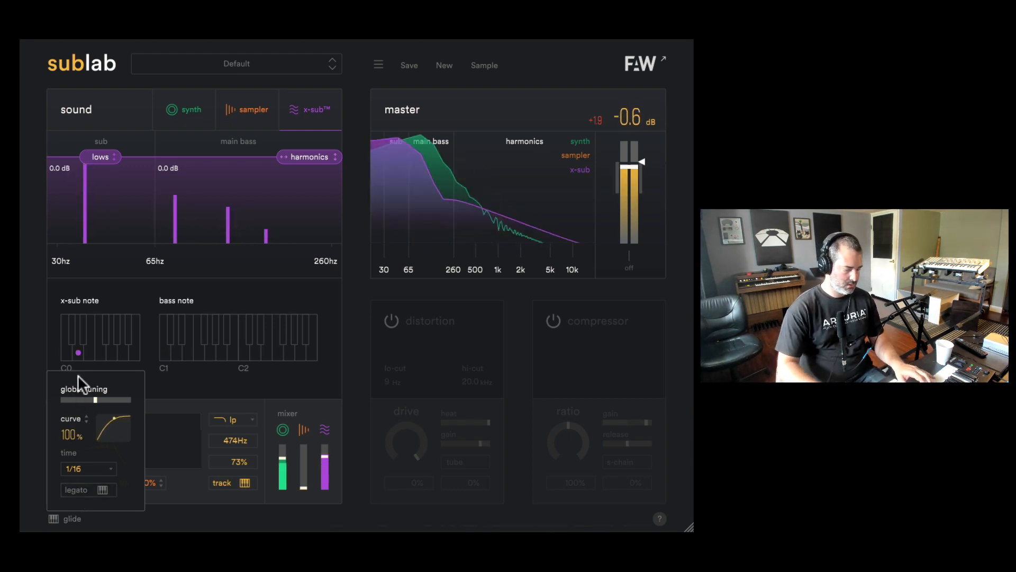
left_click_drag(64, 454, 77, 468)
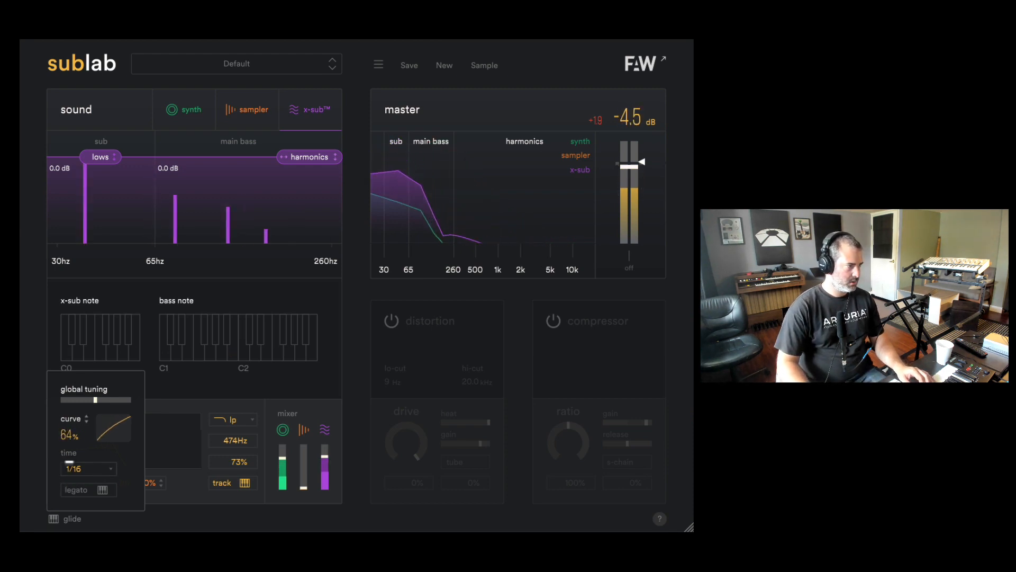
Step: Set the glide time to 1/4 and the curve to 37%, and switch the legato option
left_click(82, 471)
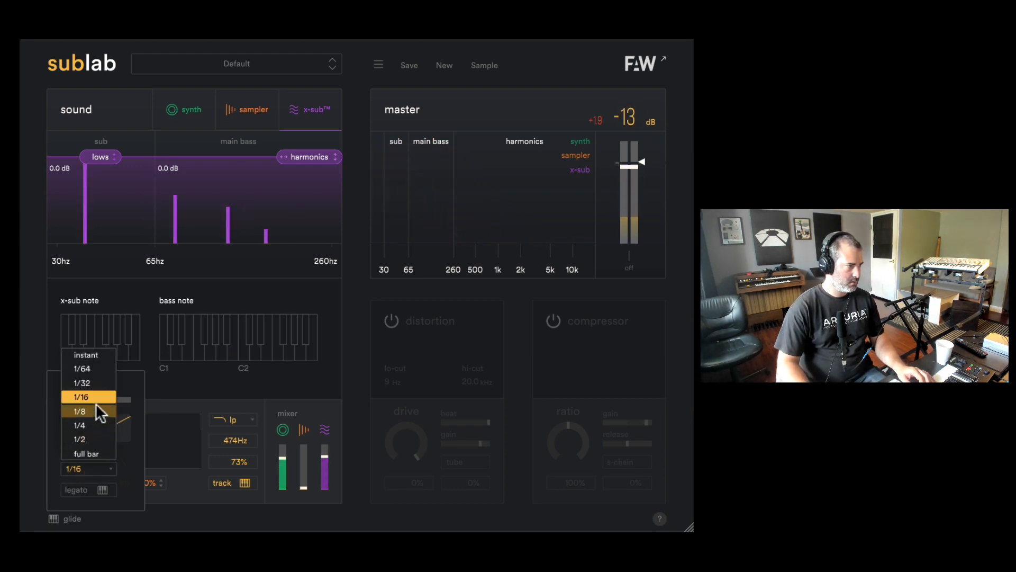
left_click(94, 426)
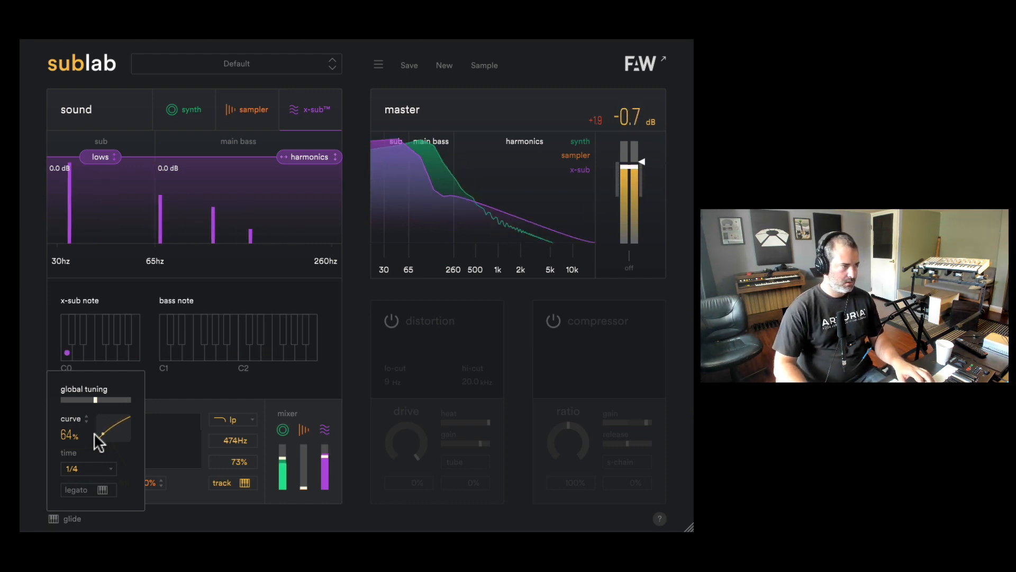
left_click_drag(99, 443, 69, 454)
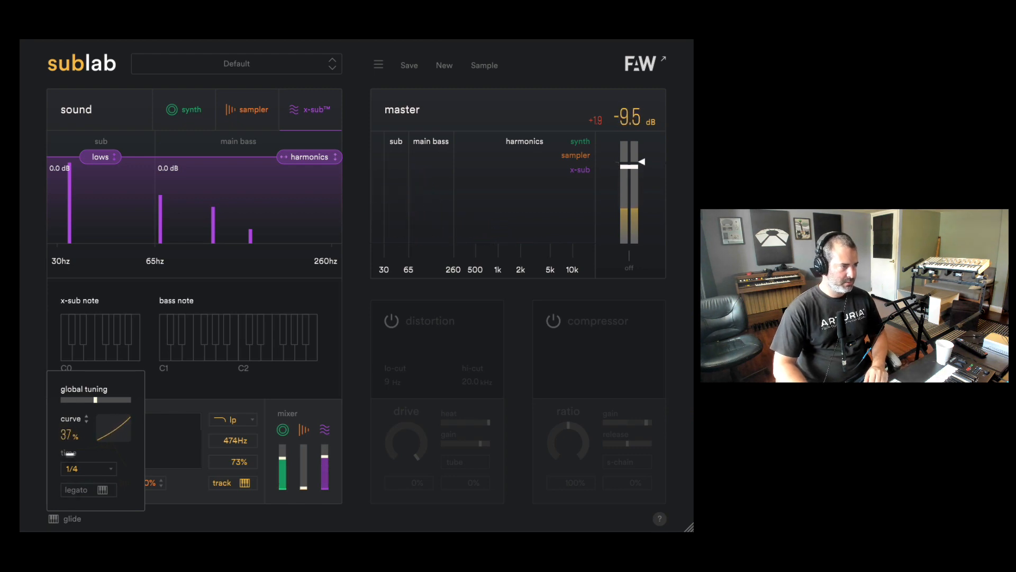
left_click(85, 489)
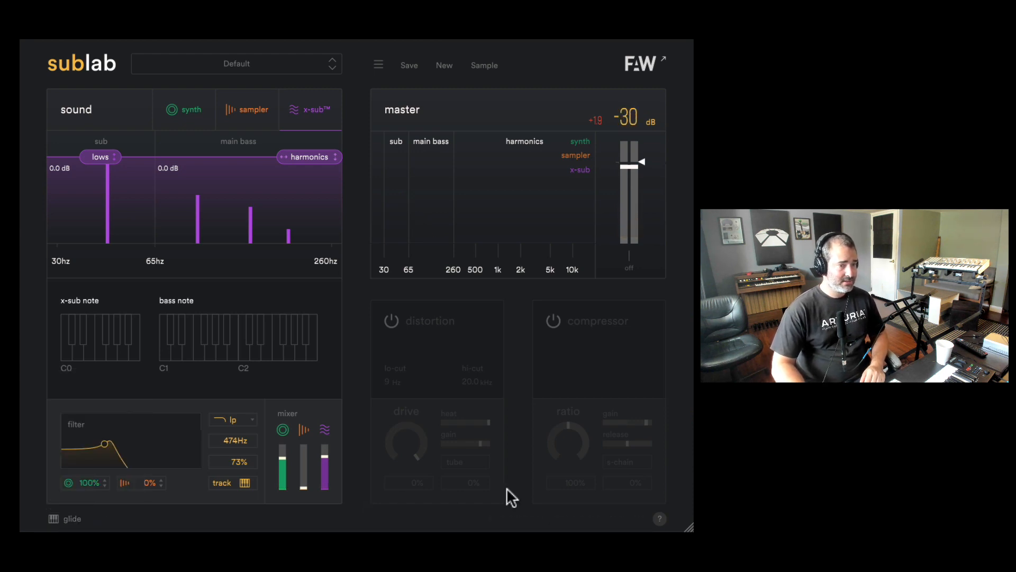
Step: Render the current patch as a sample and place the resulting audio file on a new track in Ableton Live's session
mouse_move(659, 518)
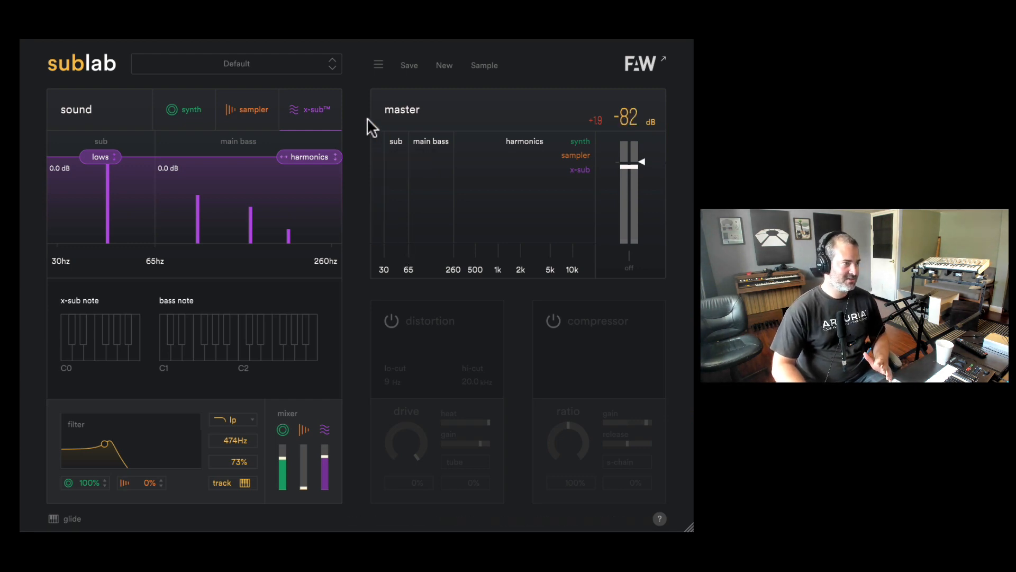
left_click(487, 66)
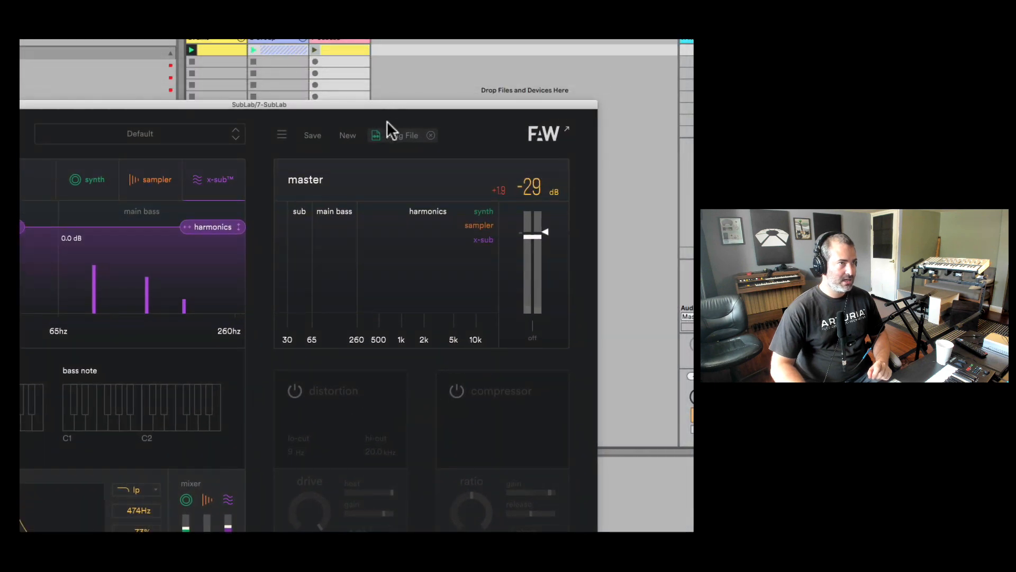
left_click_drag(398, 142, 392, 47)
Step: Move the plugin window aside and delete the audio track holding the rendered sample
left_click_drag(376, 105, 338, 82)
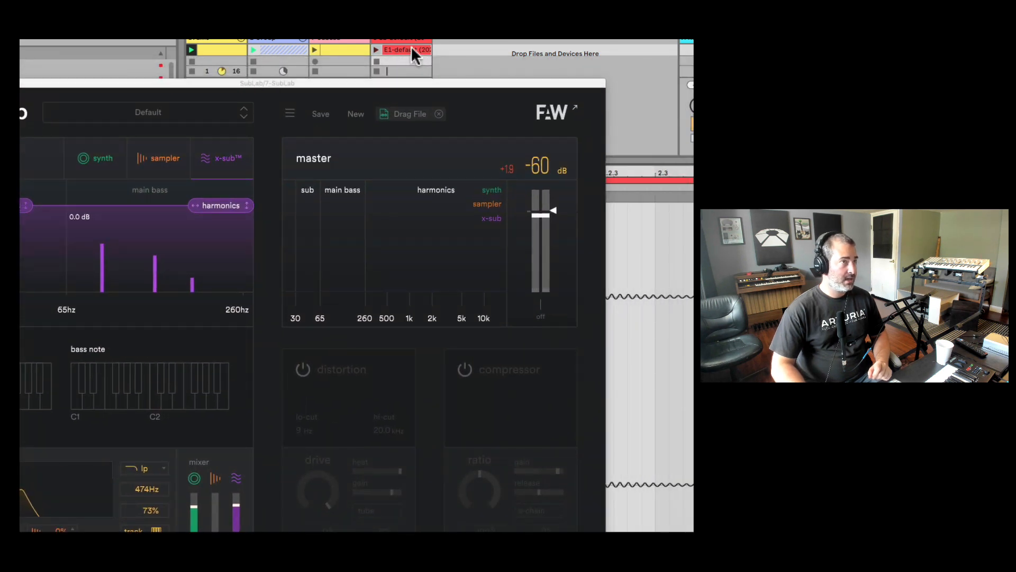
left_click(409, 36)
key("Delete")
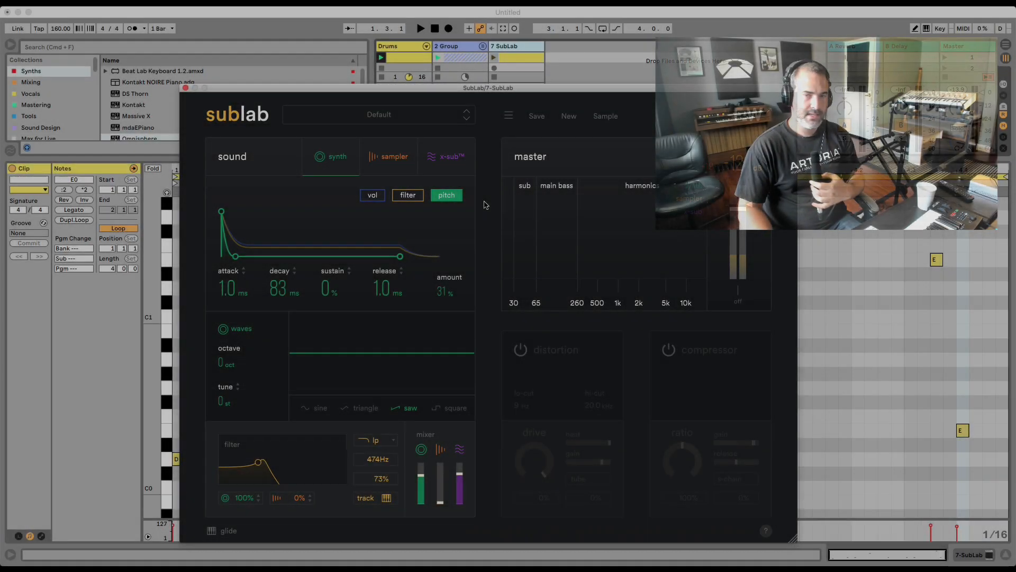
Step: Load the 808 Nascar preset in SubLab and move the plugin window down to uncover the session mixer
left_click(397, 116)
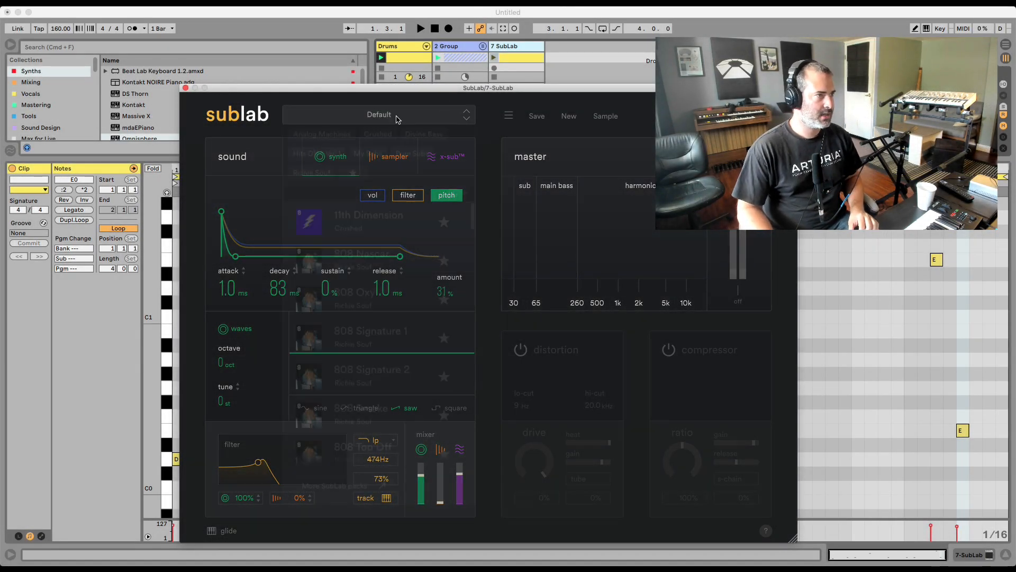
left_click(381, 264)
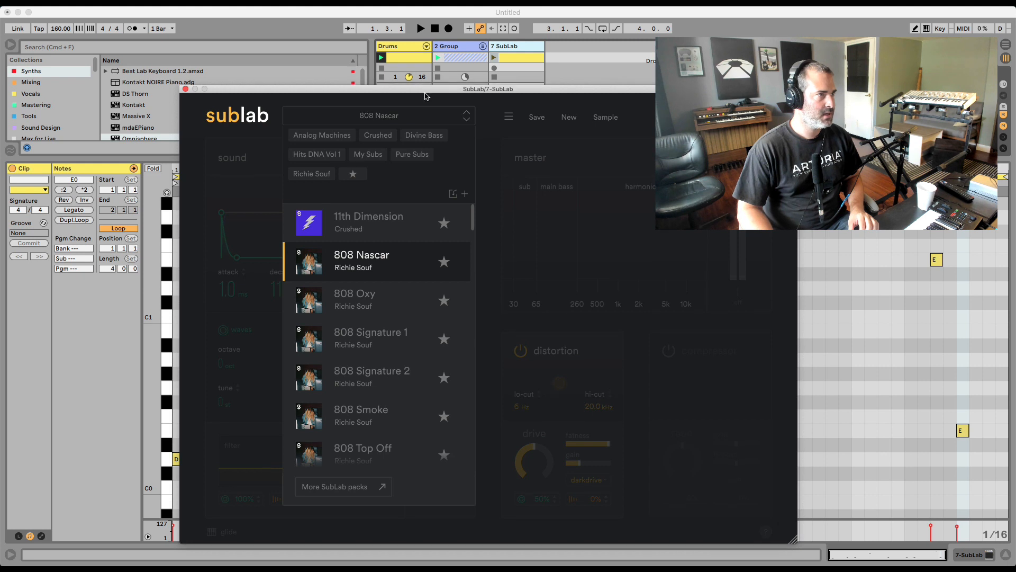
left_click_drag(425, 95, 495, 147)
Step: Hide Ableton Live's file browser, enlarge the session mixer area and start playback of the clips
left_click(382, 133)
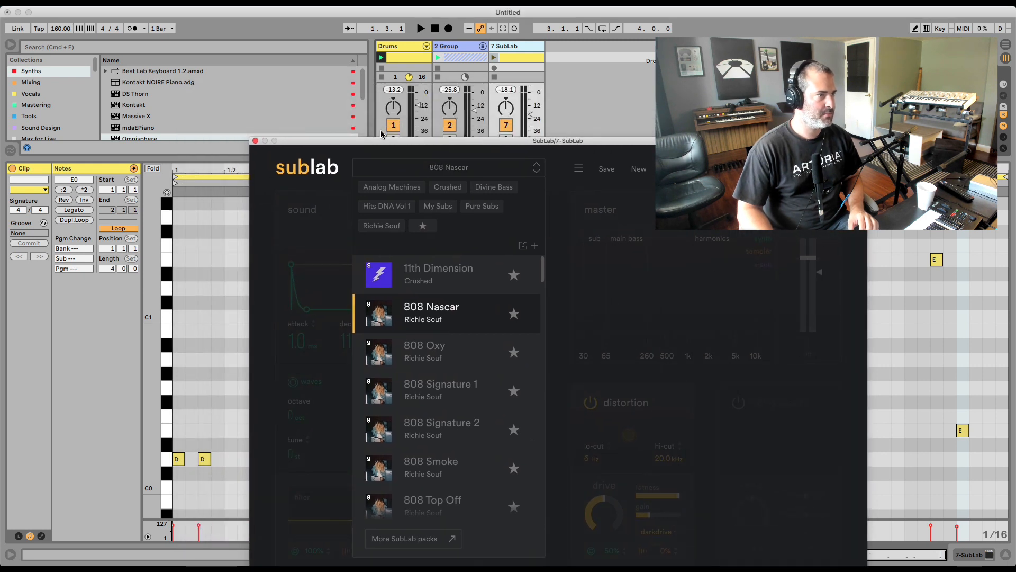
left_click(11, 44)
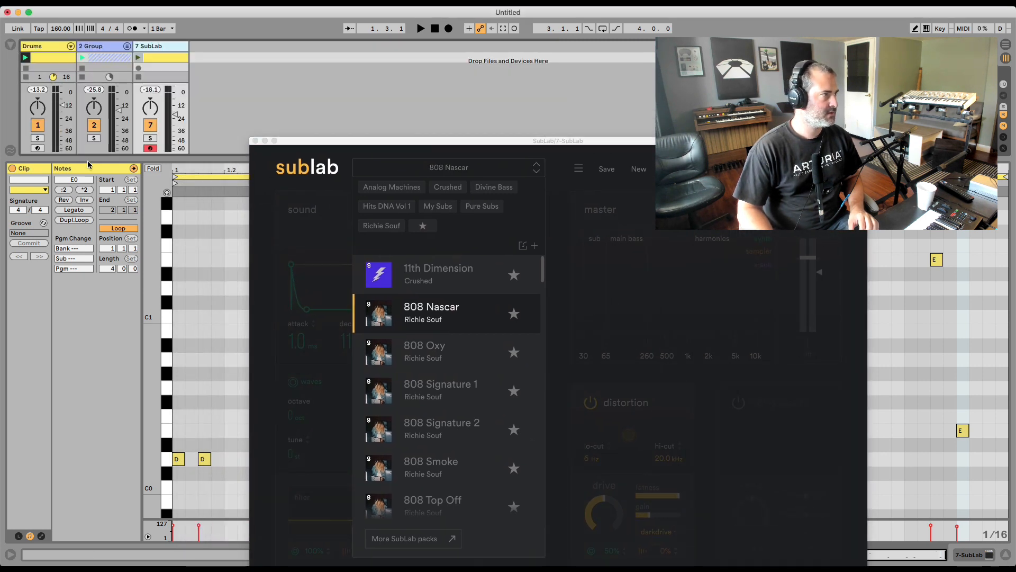
left_click_drag(94, 157, 94, 213)
key("space")
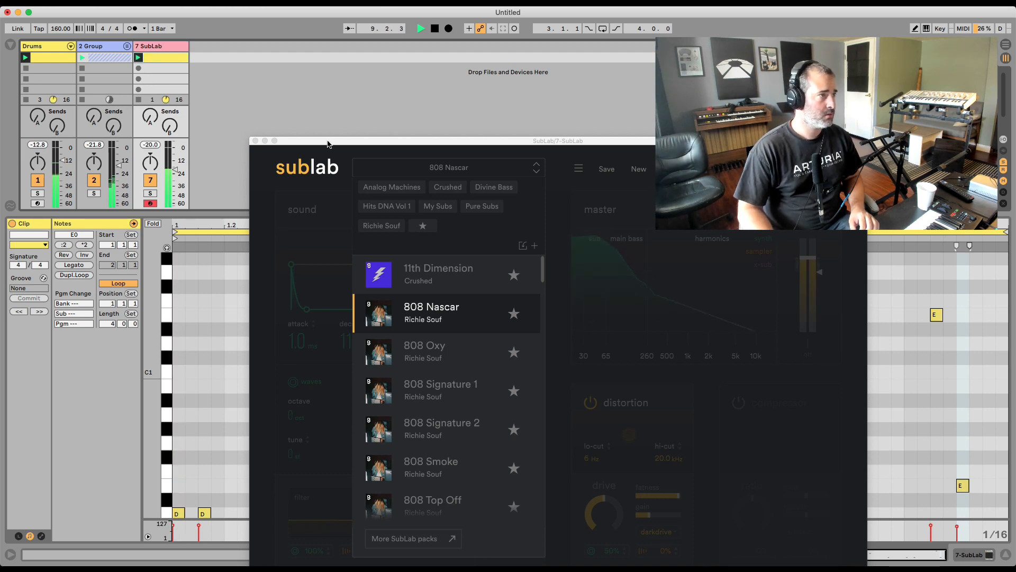
Step: Move the plugin window up and audition the presets 808 Oxy, Crash Test Dummy, Classic Drive and Dark Side during playback
left_click_drag(329, 142, 366, 59)
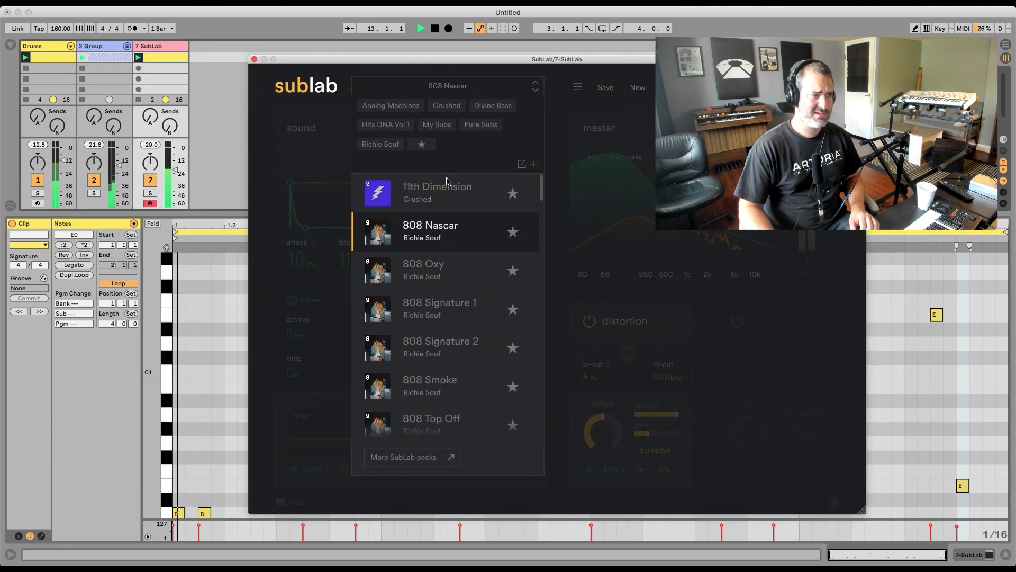
left_click(452, 273)
left_click_drag(541, 189, 541, 228)
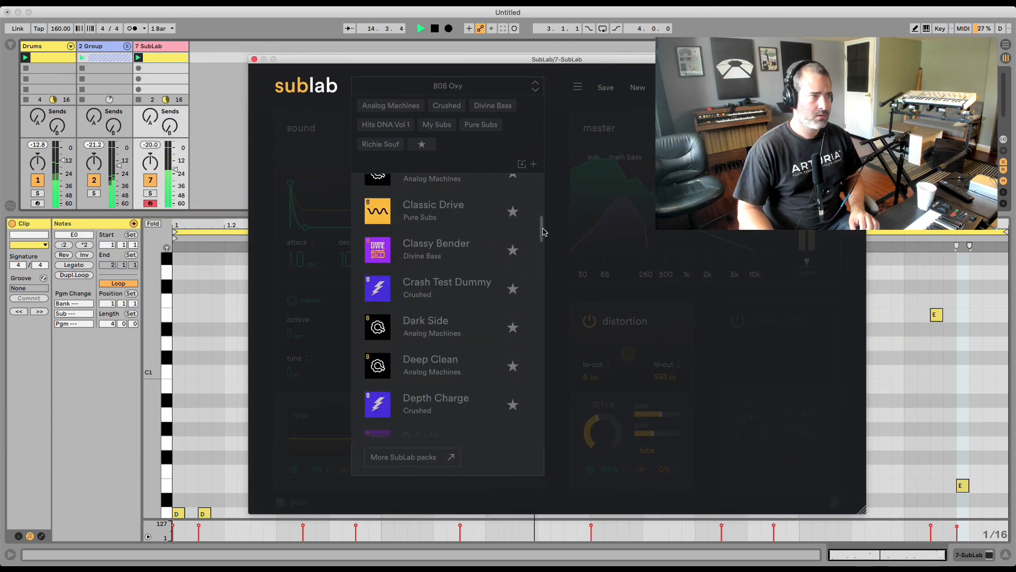
left_click(432, 285)
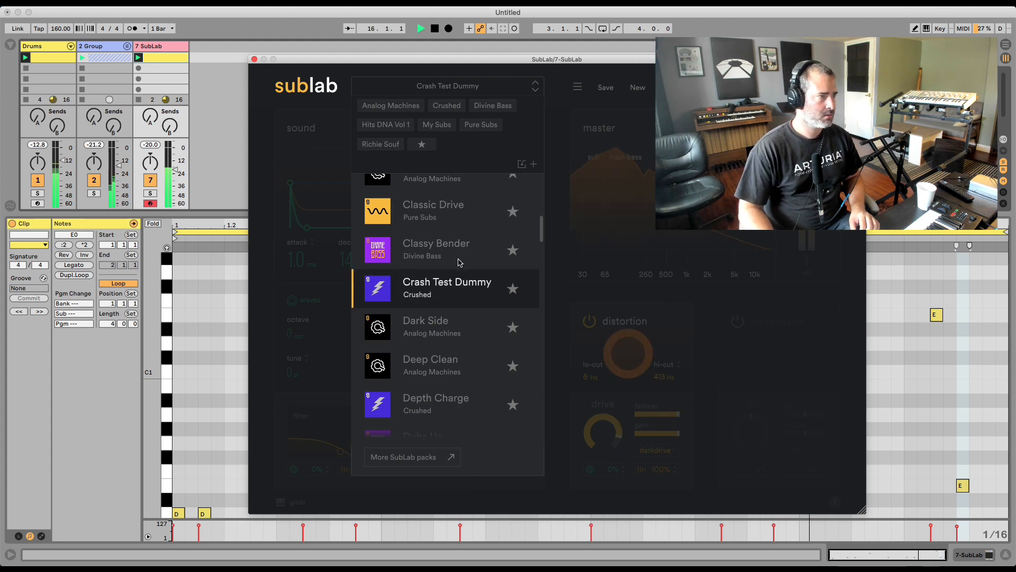
left_click(434, 212)
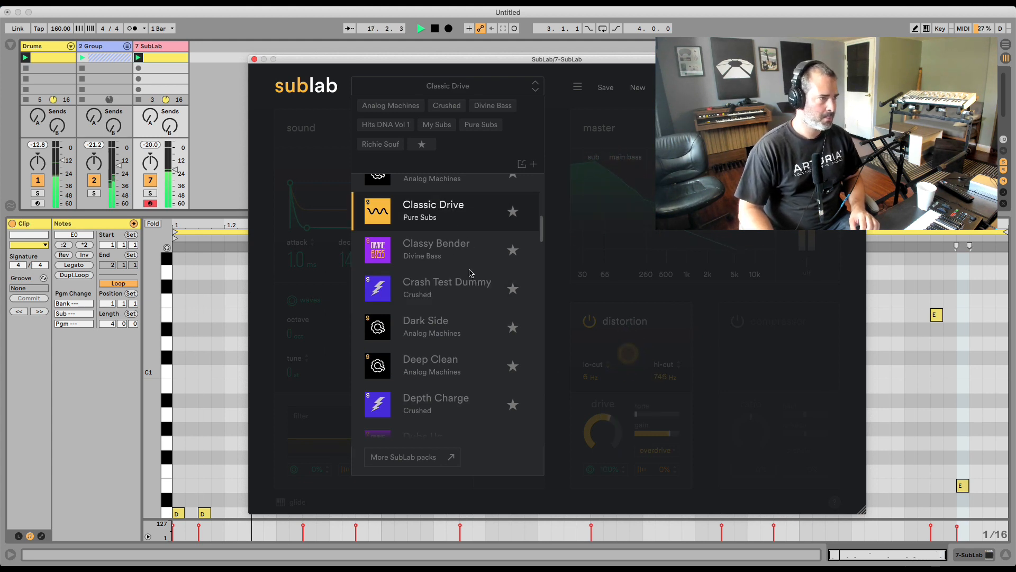
left_click(455, 323)
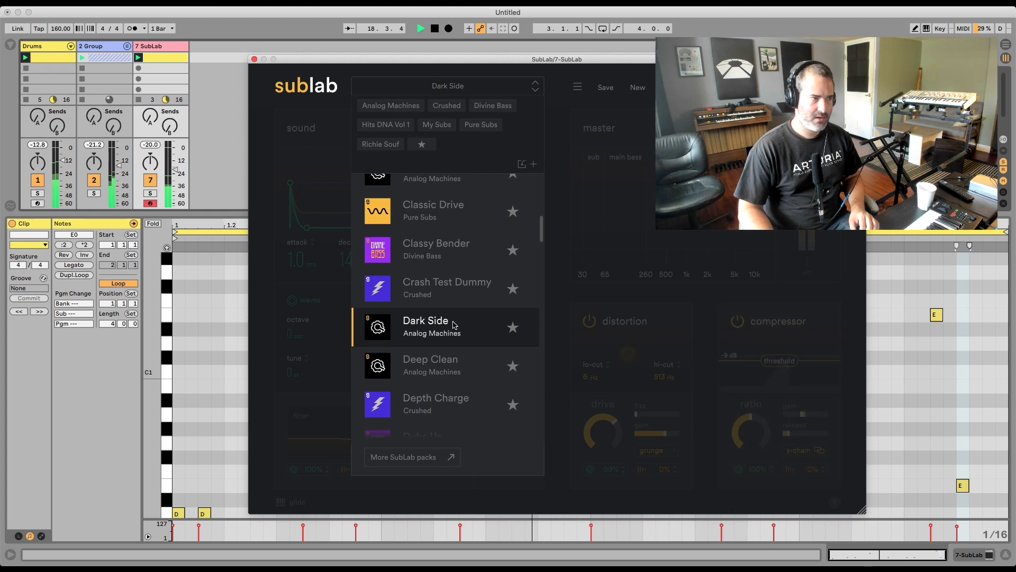
Step: Set the SubLab track volume to -13.5 dB, and audition the Deep Clean and Depth Charge presets
left_click_drag(173, 172, 175, 162)
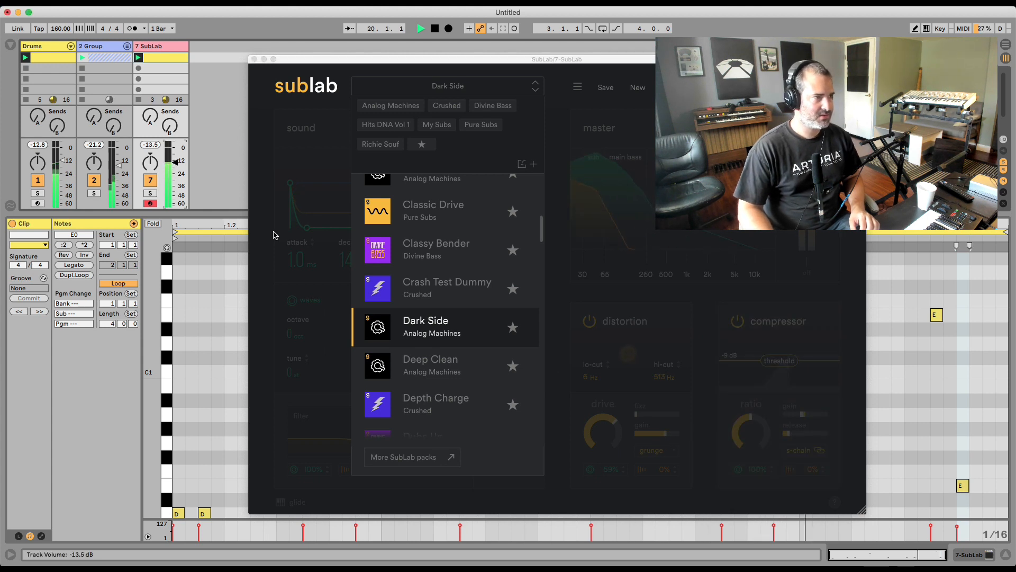
left_click(431, 366)
scroll(459, 410, "down", 1)
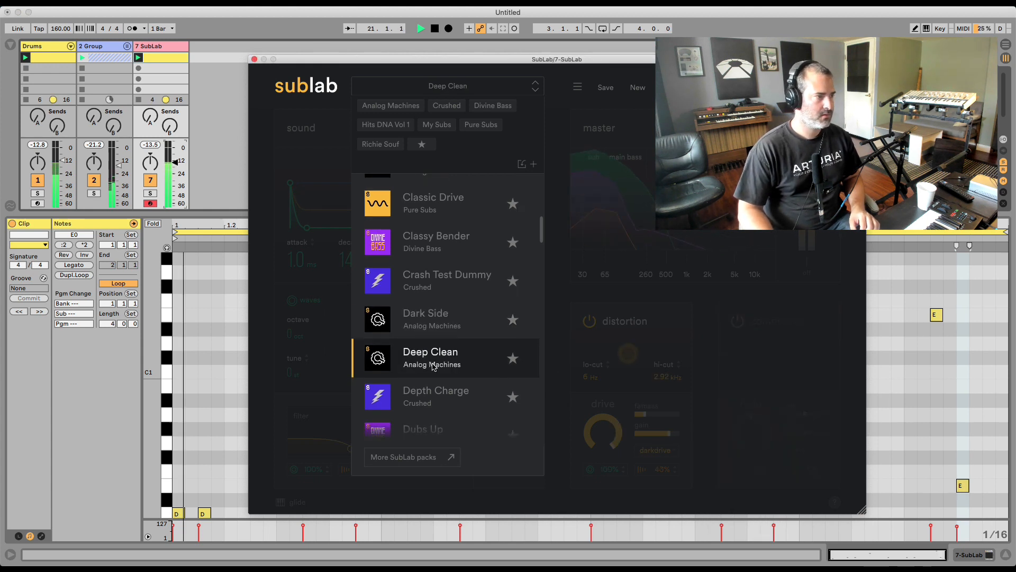
left_click(455, 403)
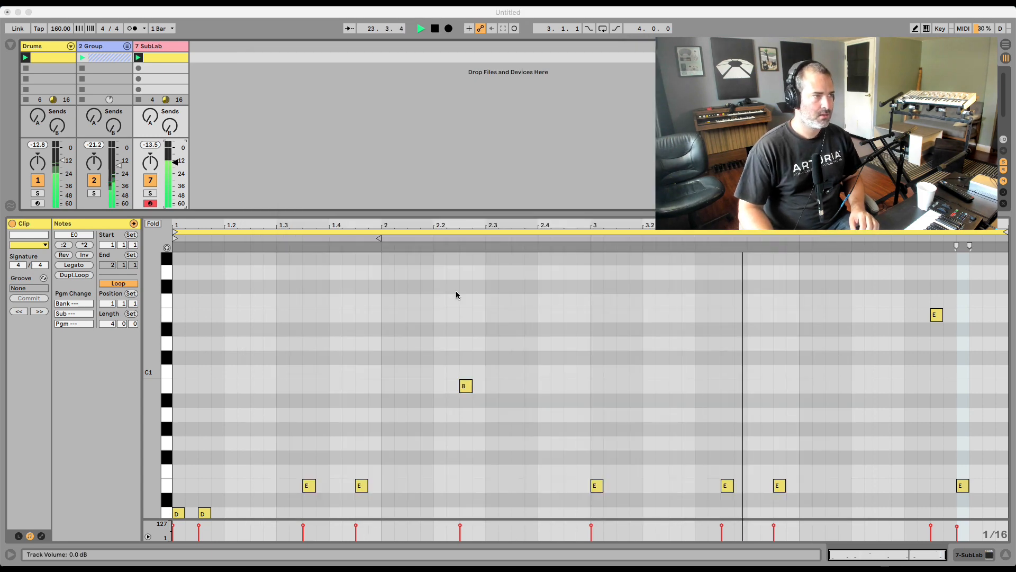
Step: Stop playback and close SubLab's preset list, keeping the Depth Charge preset
left_click(456, 290)
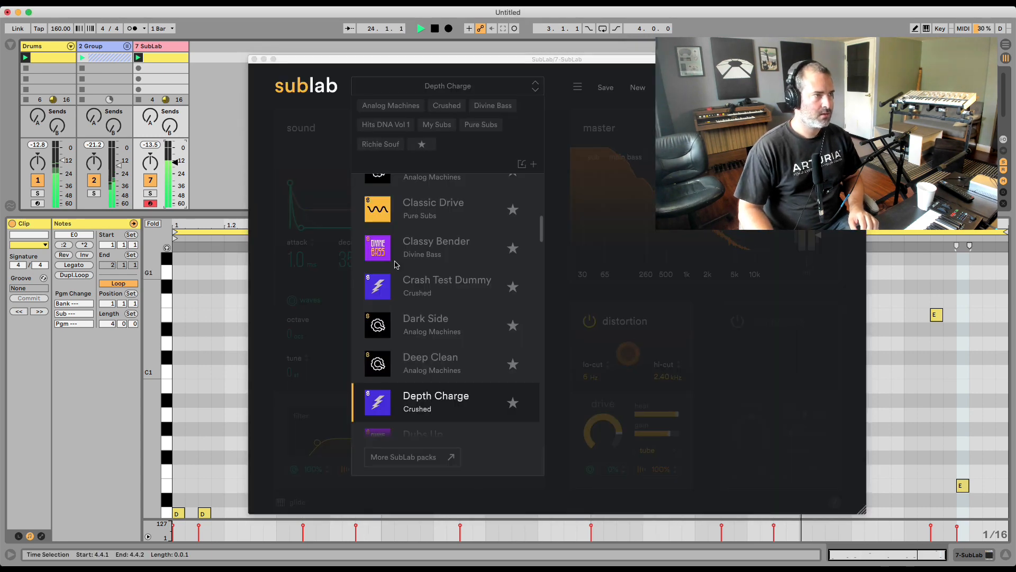
left_click(220, 300)
key("space")
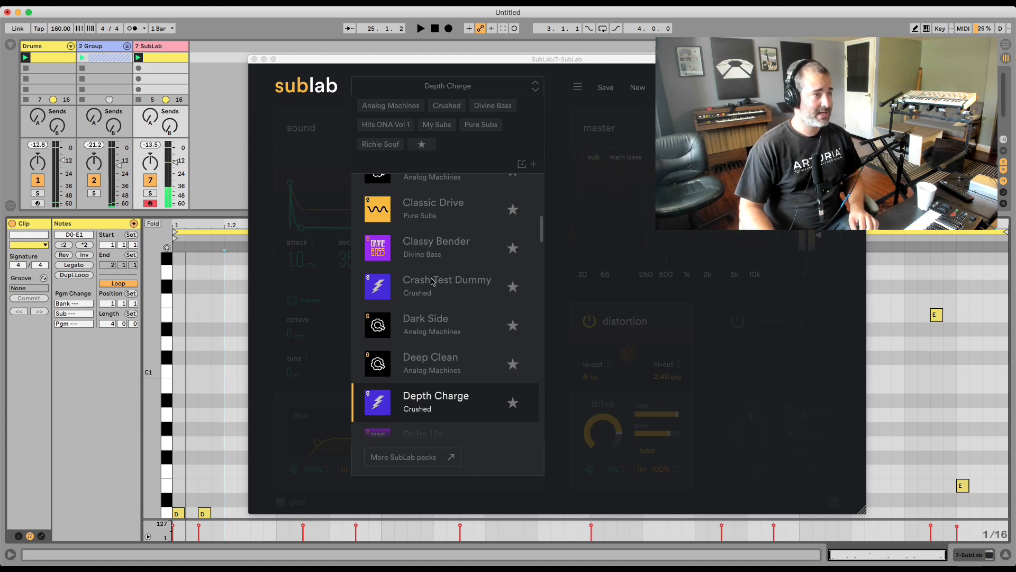
left_click_drag(541, 227, 551, 213)
left_click(552, 214)
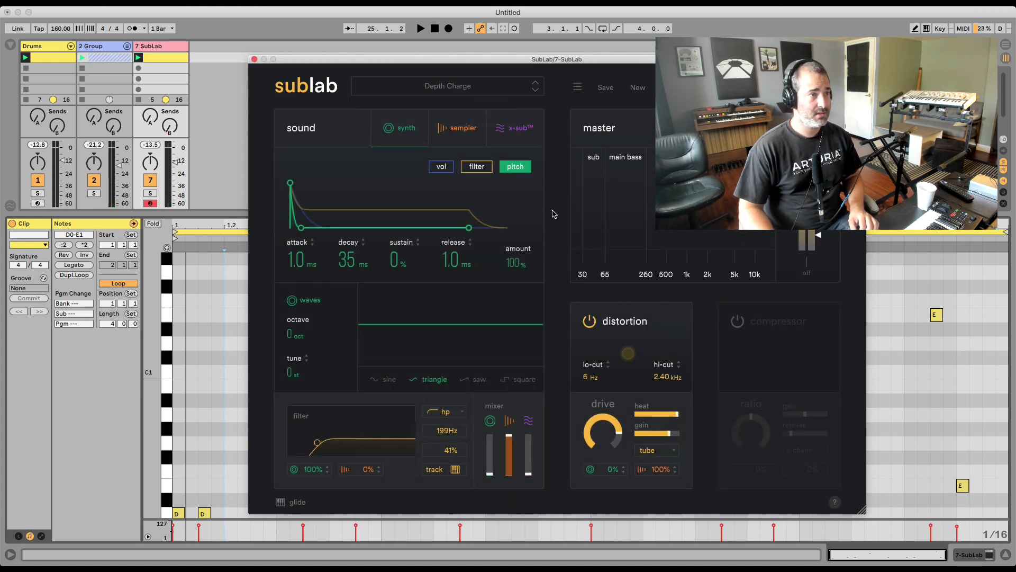